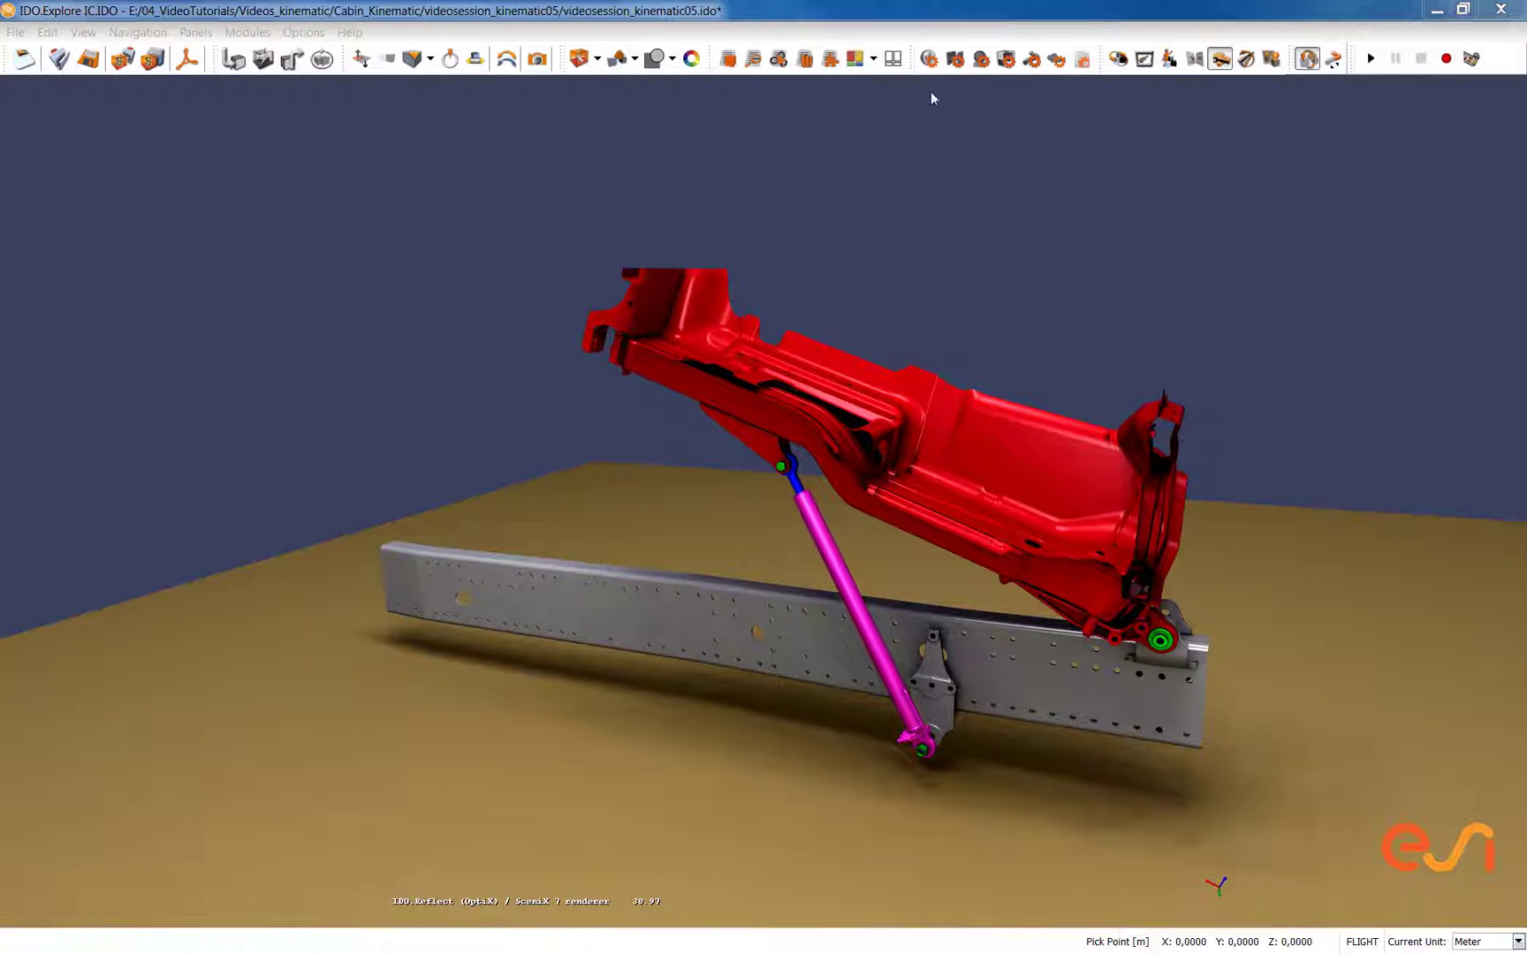
Show the Master, Inspector, Modules and Library panels around the cabin's 3D view.
left_click(894, 60)
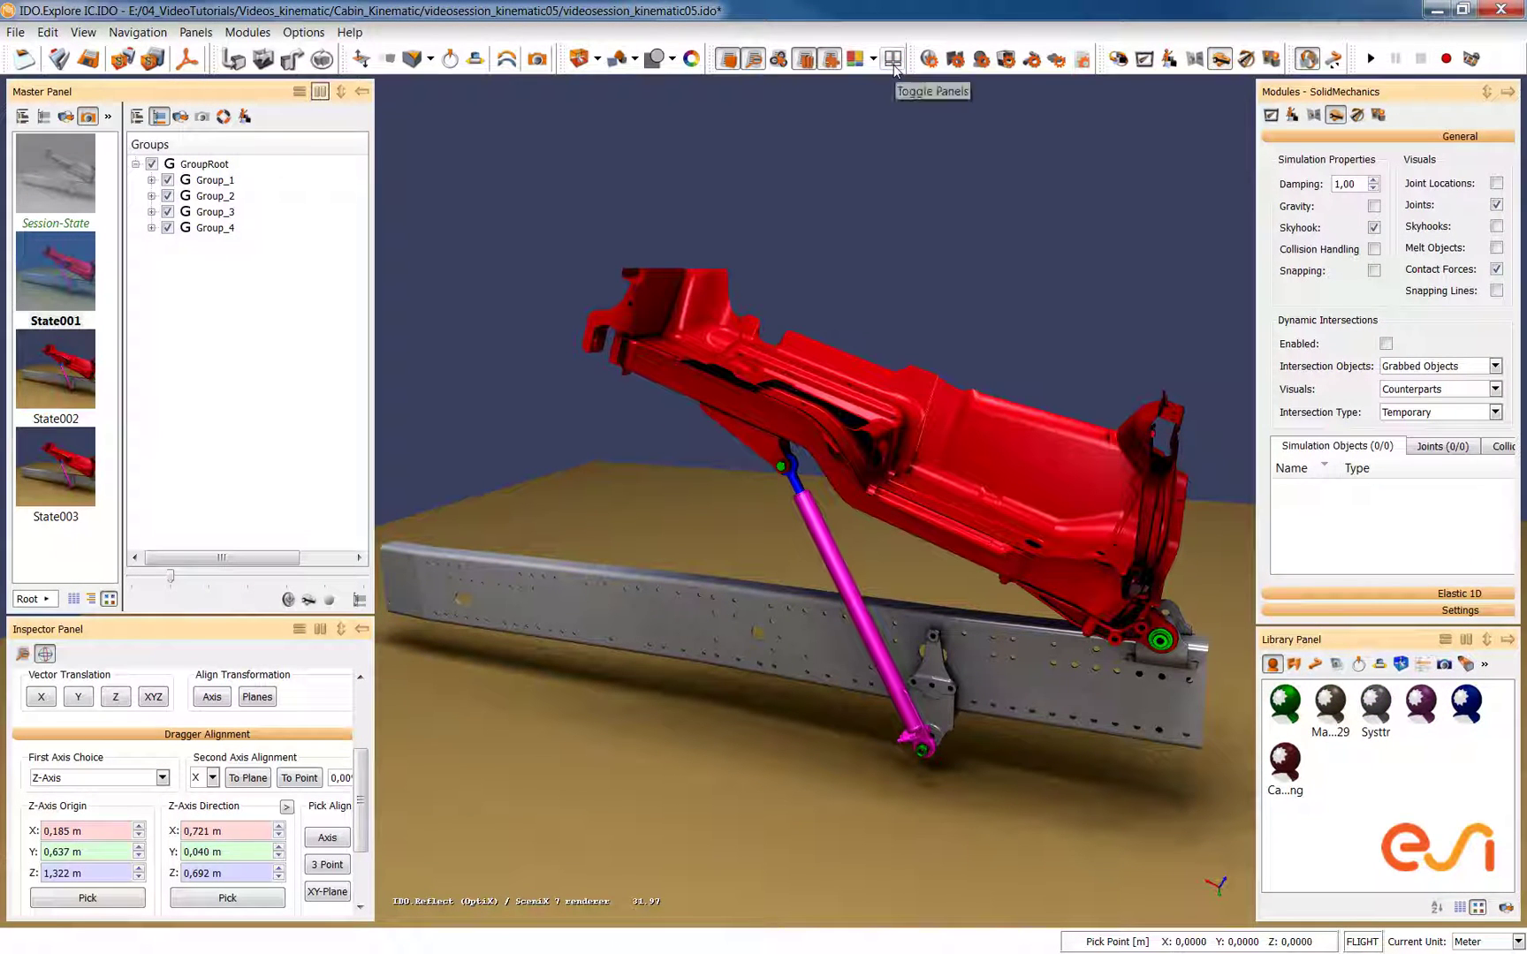
Add Group_1 through Group_4 to the simulation as Rigid bodies.
left_click(204, 182)
left_click(208, 196)
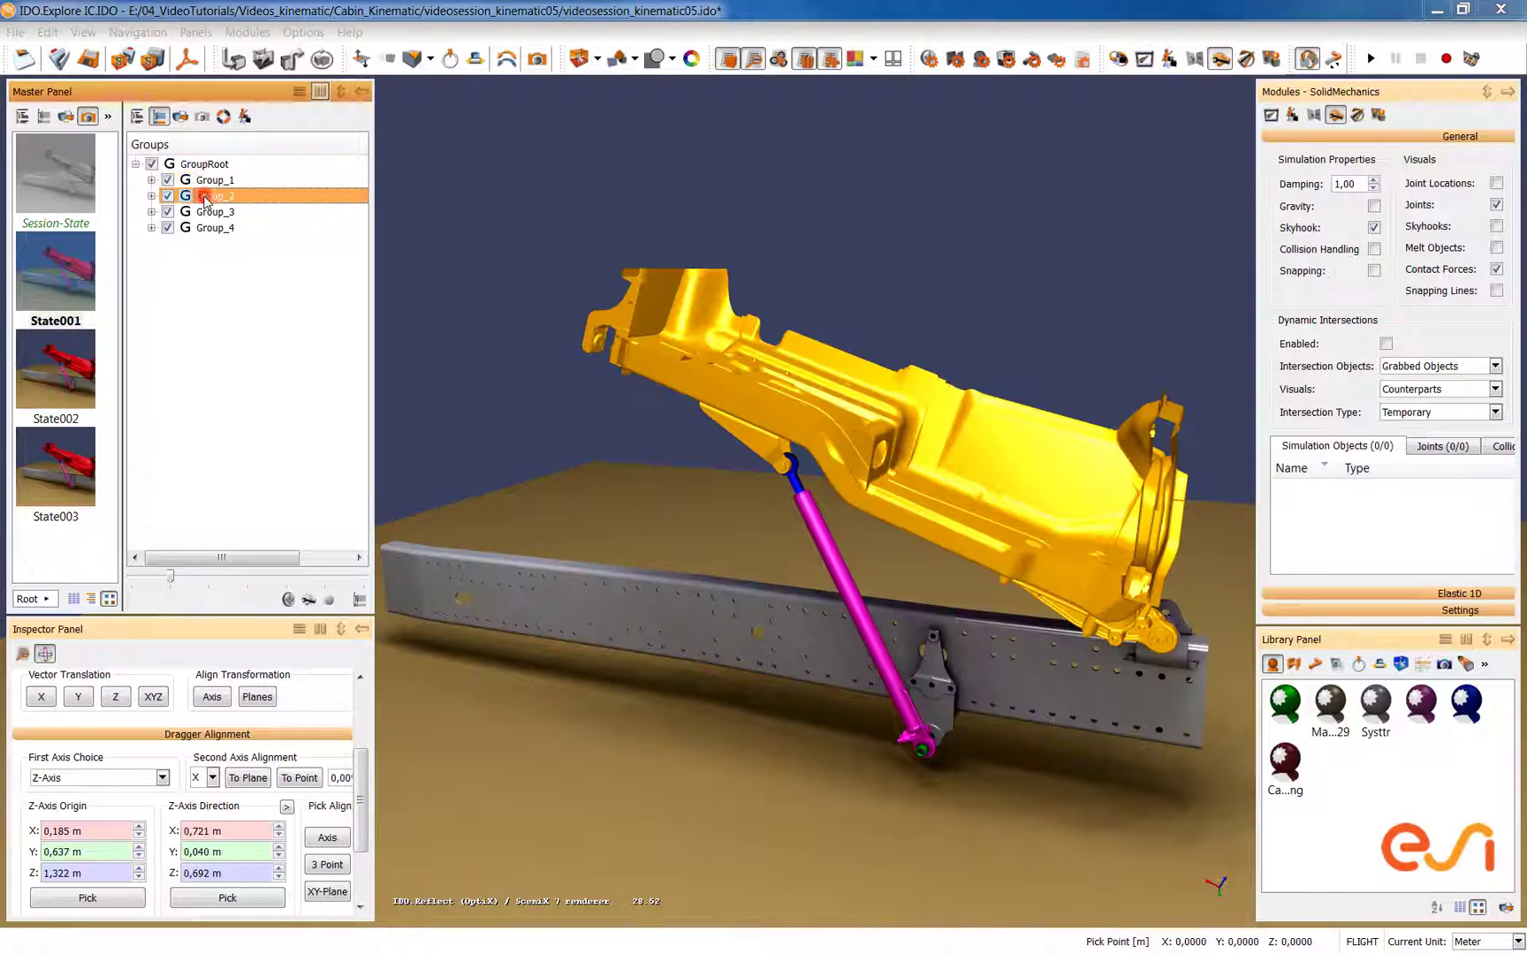
left_click(207, 213)
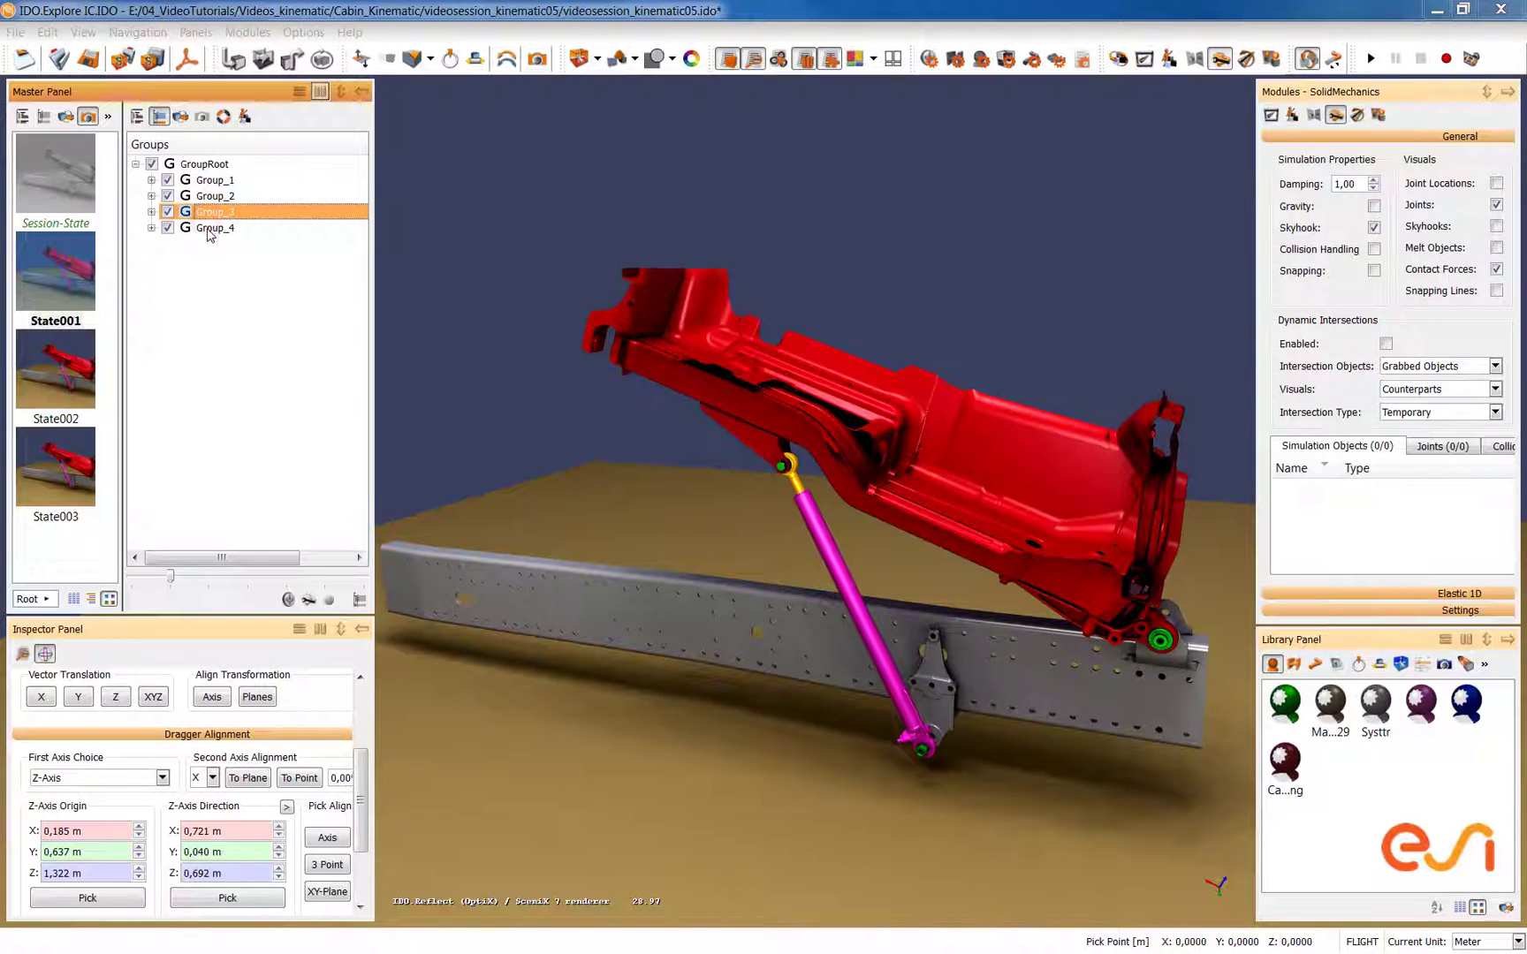
left_click(210, 228)
left_click(210, 179, "shift")
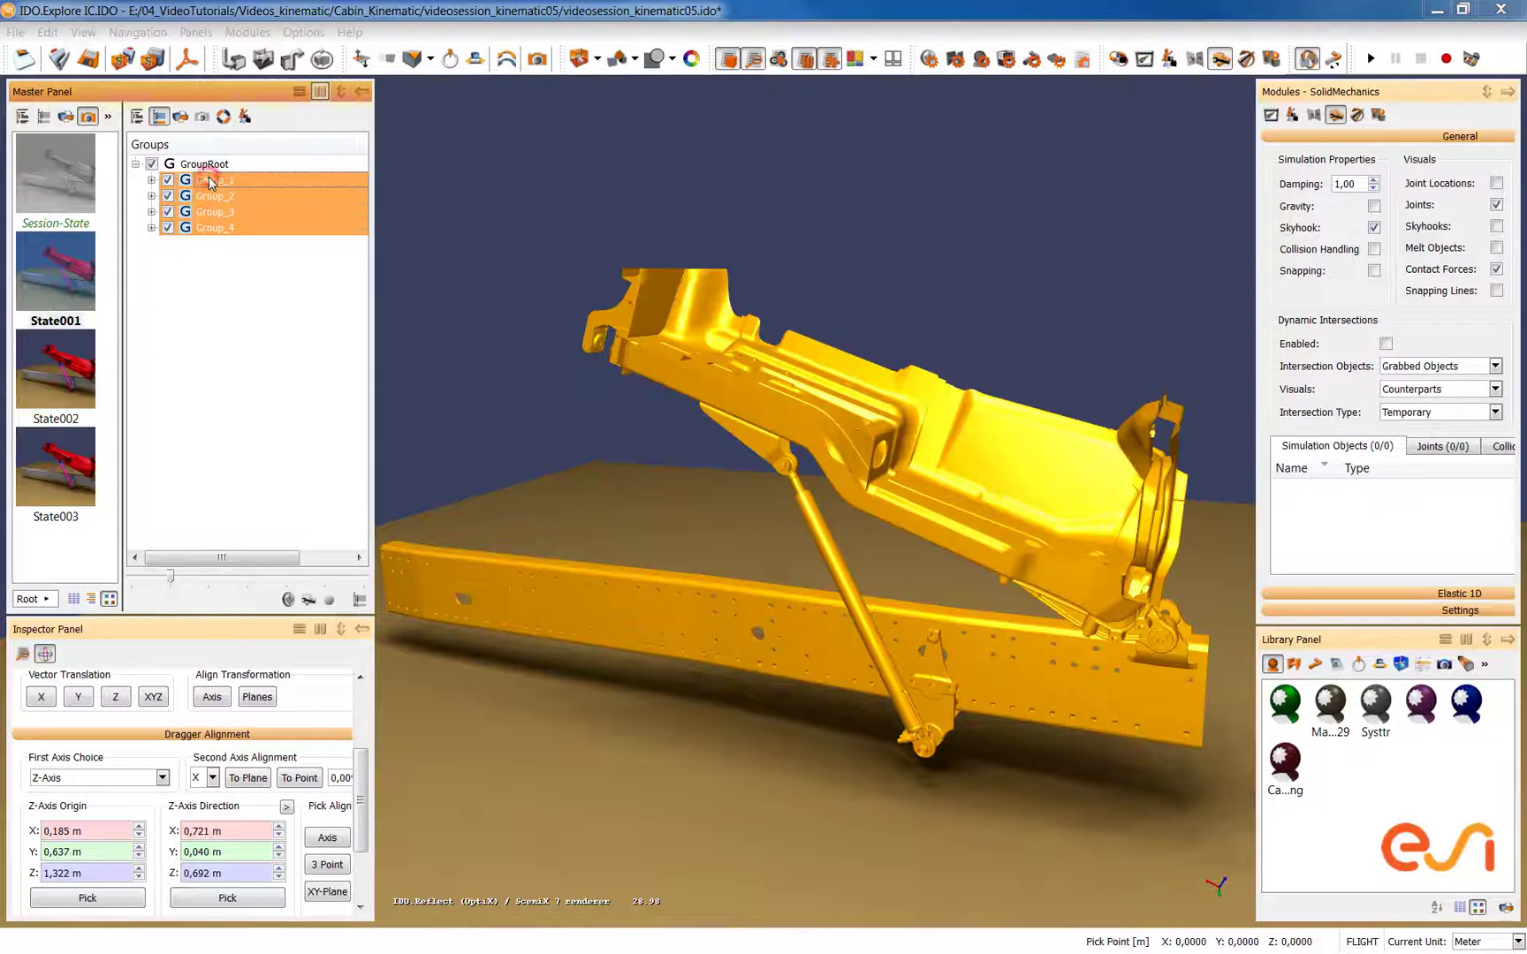
right_click(248, 180)
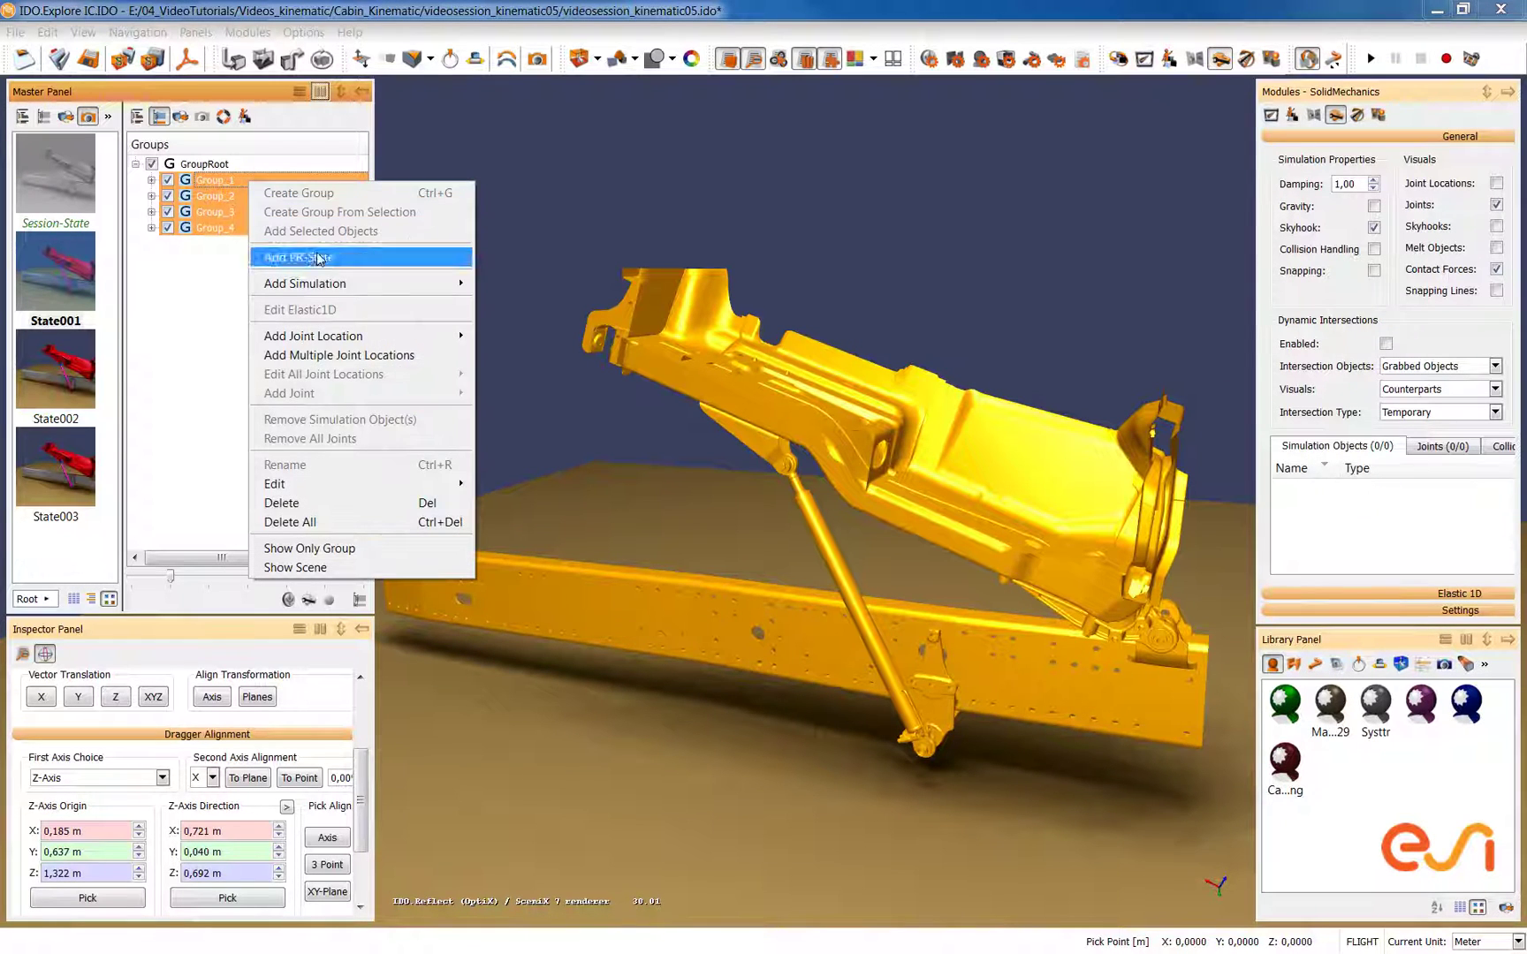
mouse_move(420, 288)
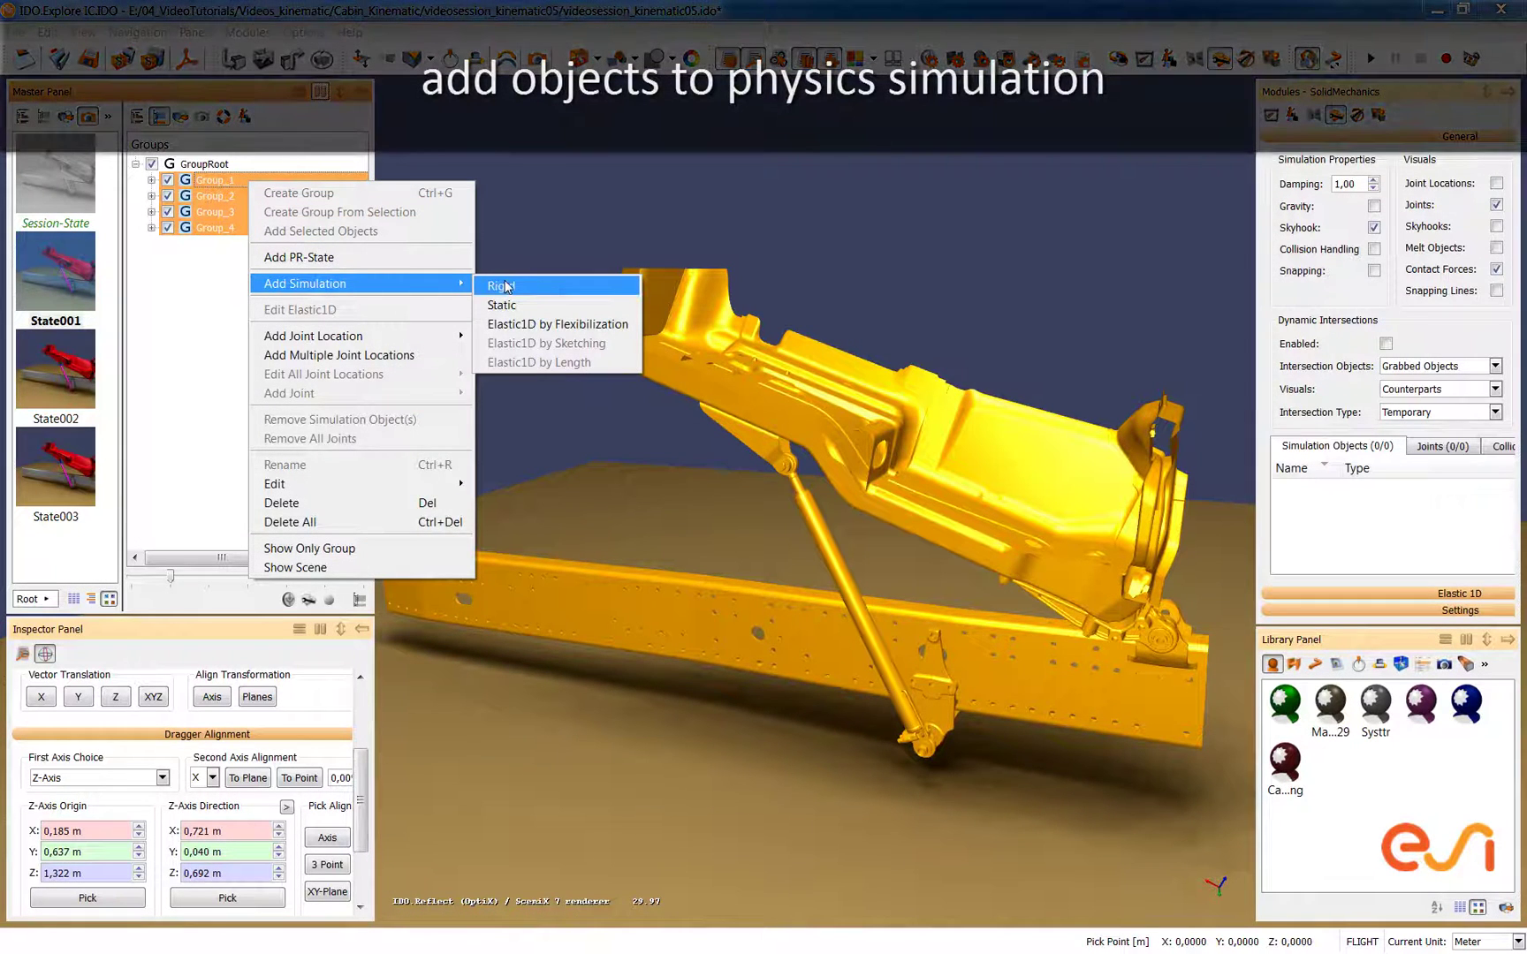
left_click(502, 285)
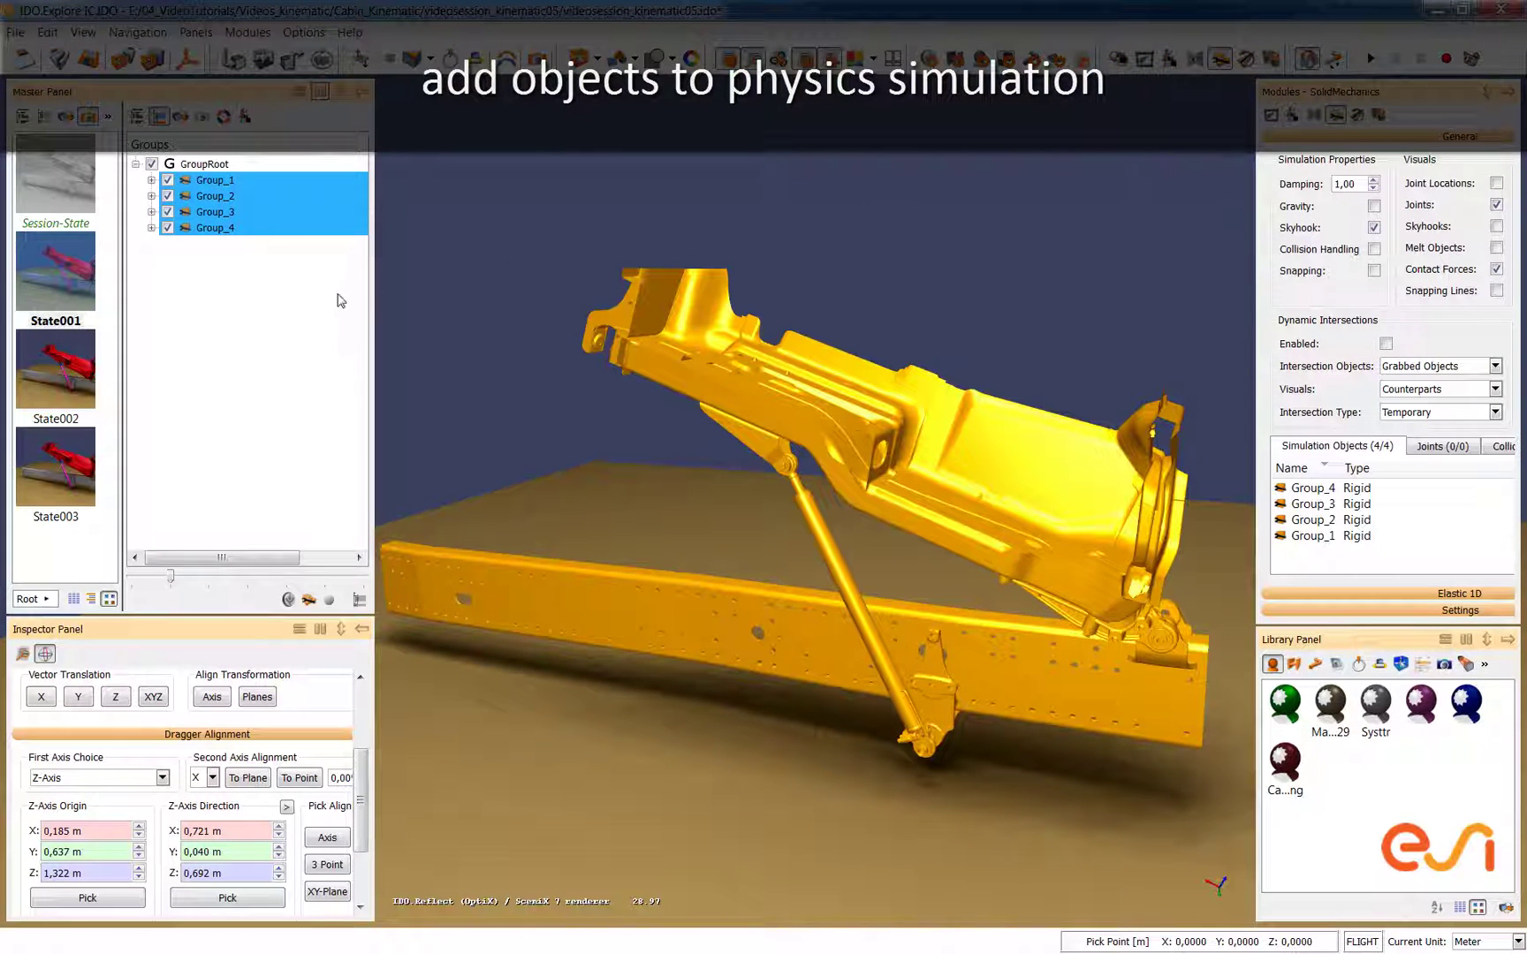
left_click(452, 300)
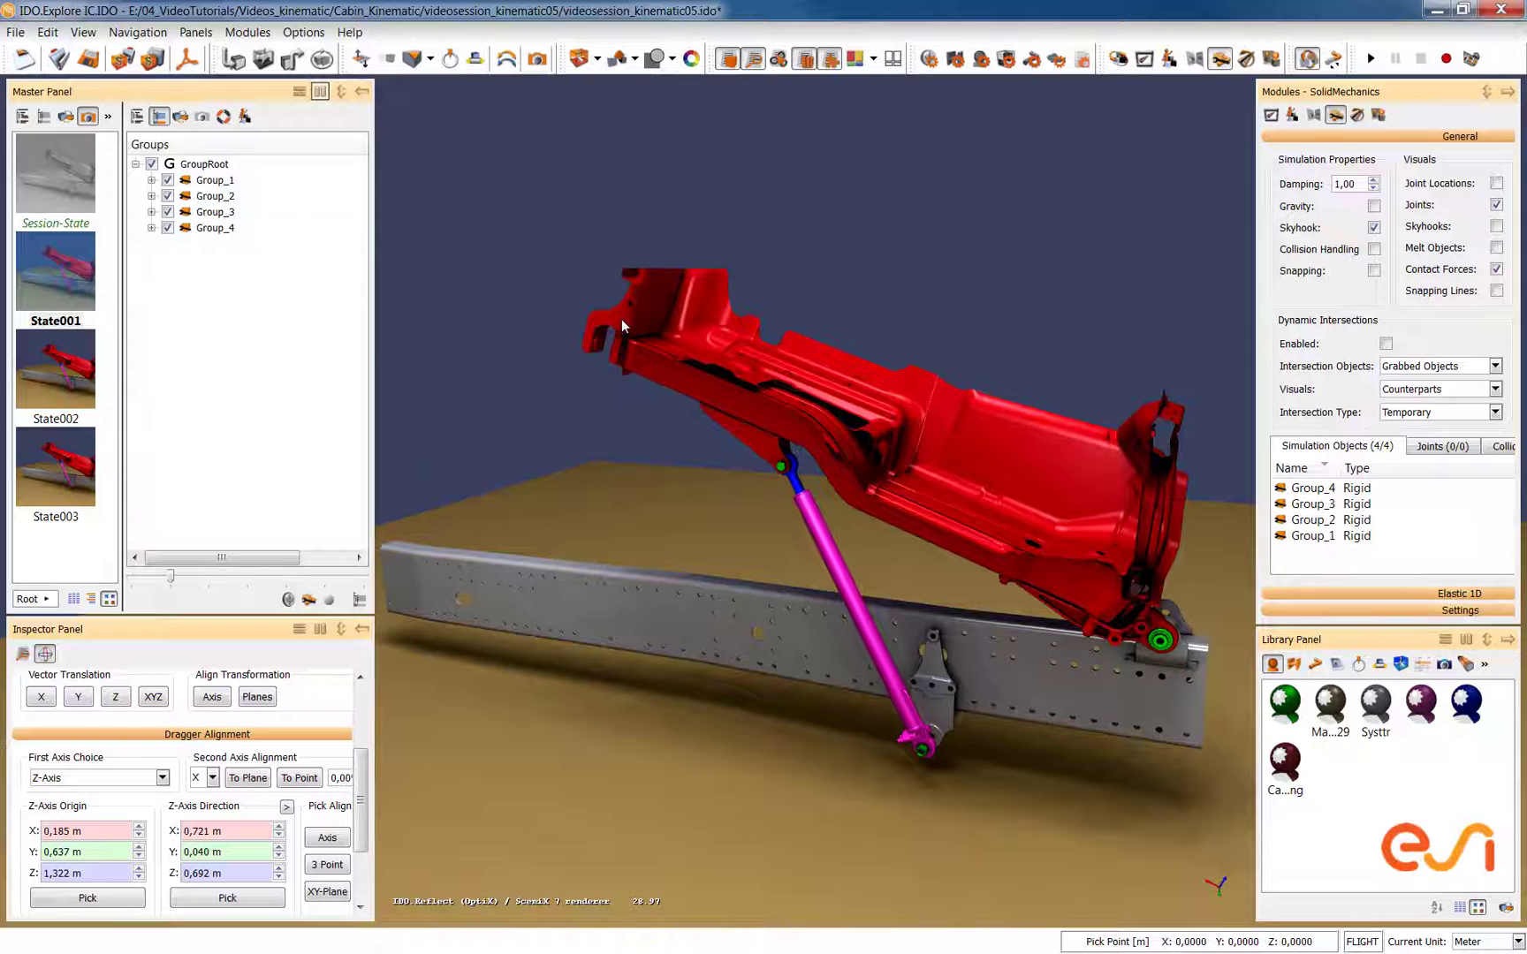
Restore the moved cabin to State002 and set the Z-axis origin on the rail (0,152/0,419/0,483 m).
left_click(622, 320)
key("m")
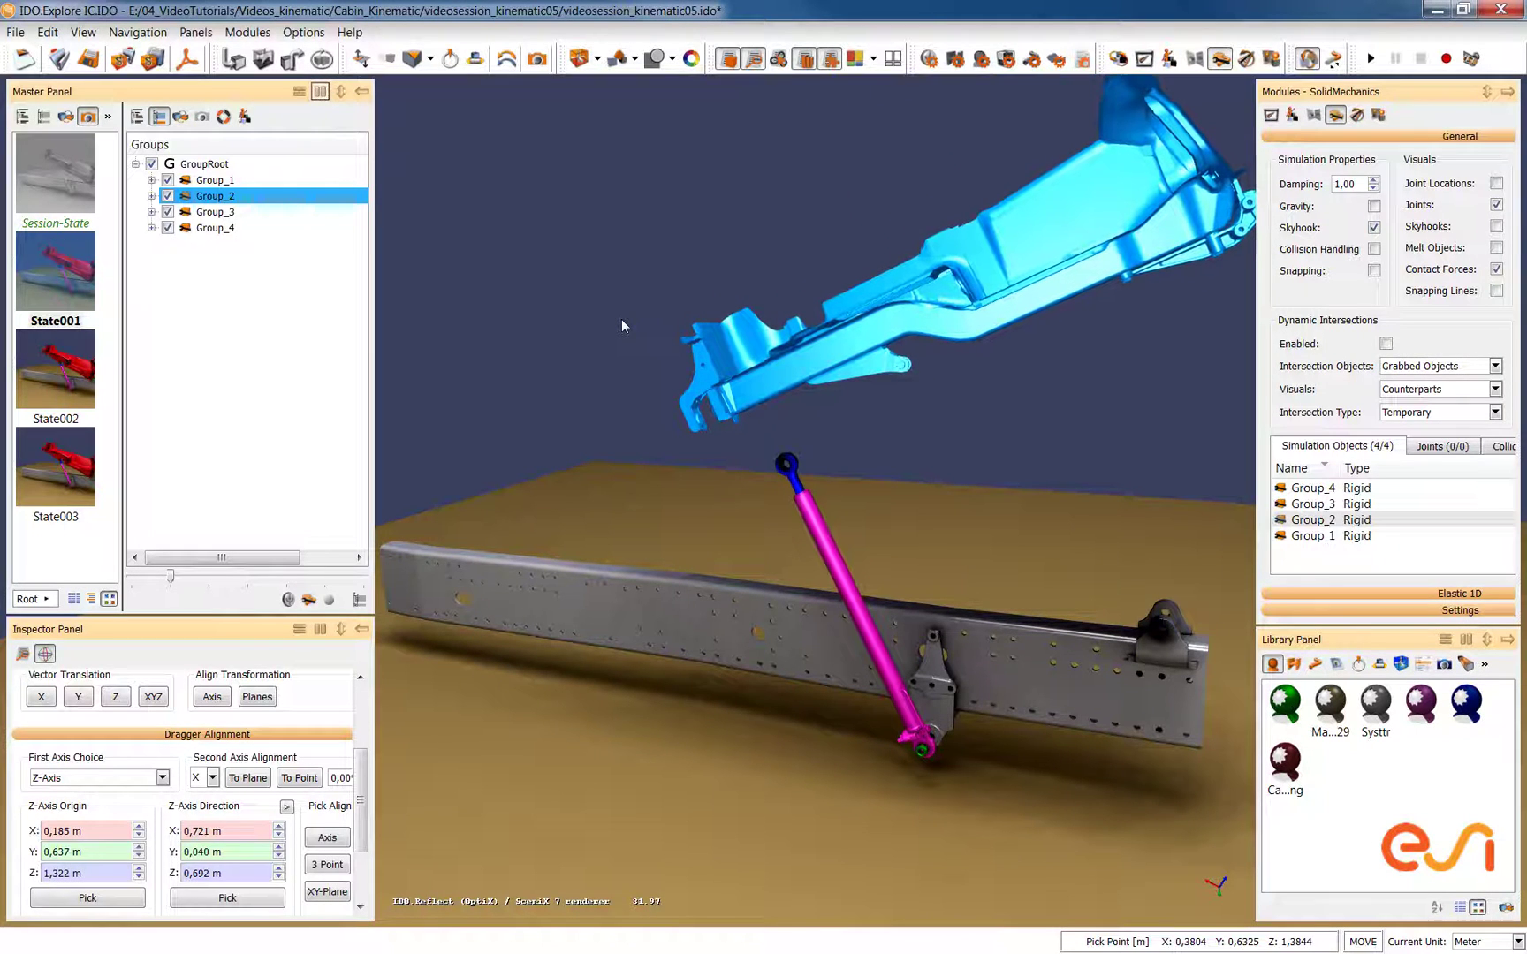
left_click(78, 382)
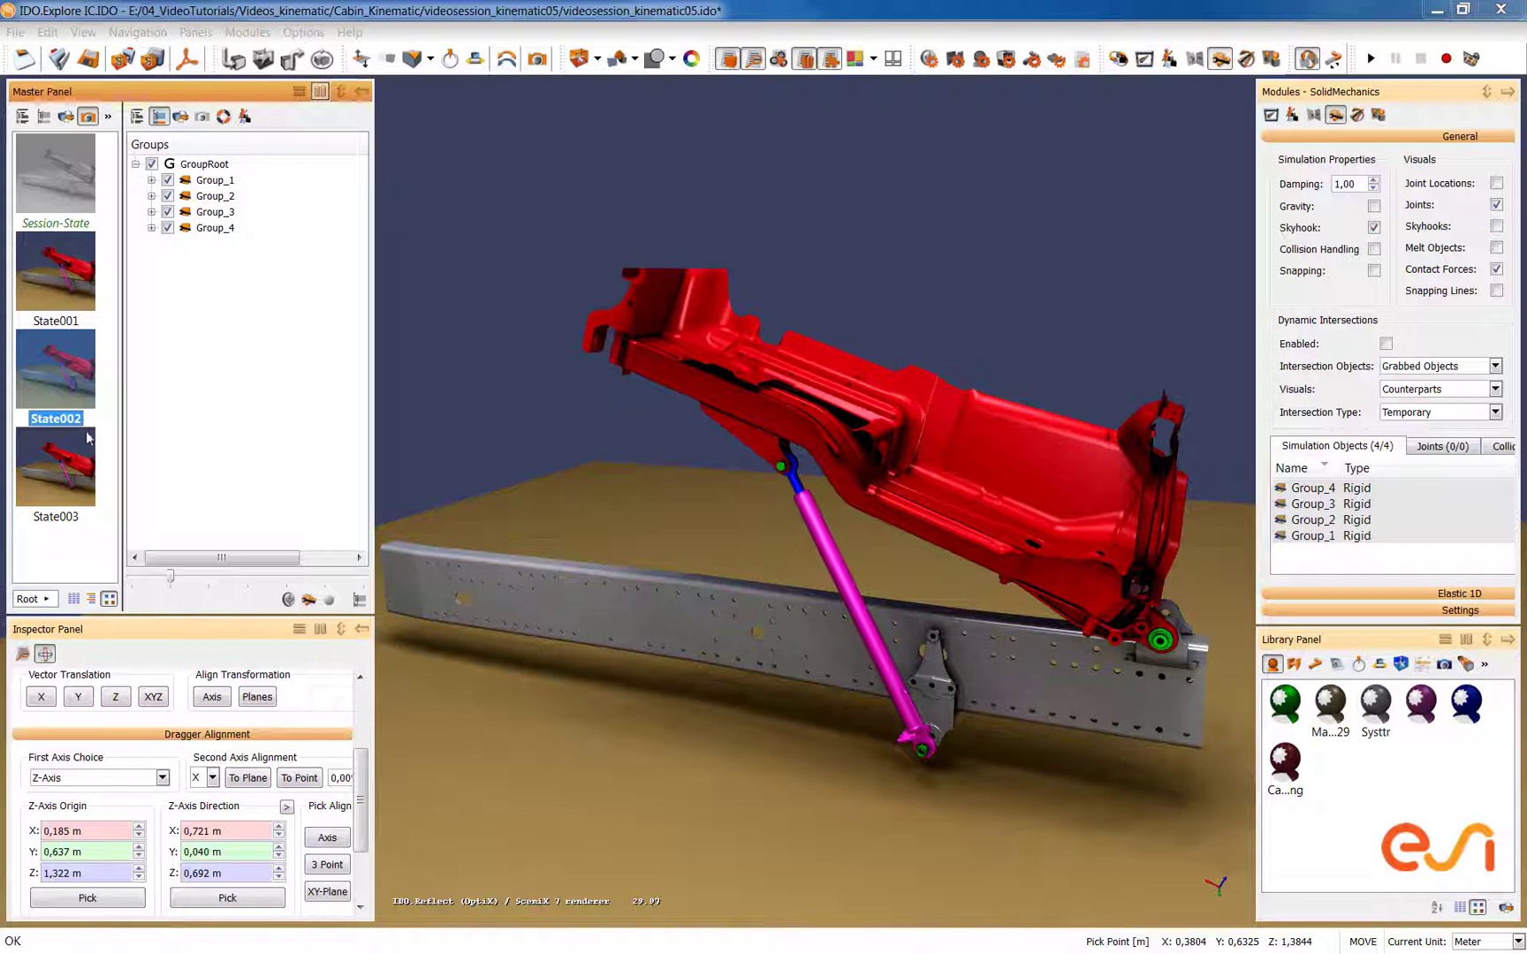
left_click(118, 899)
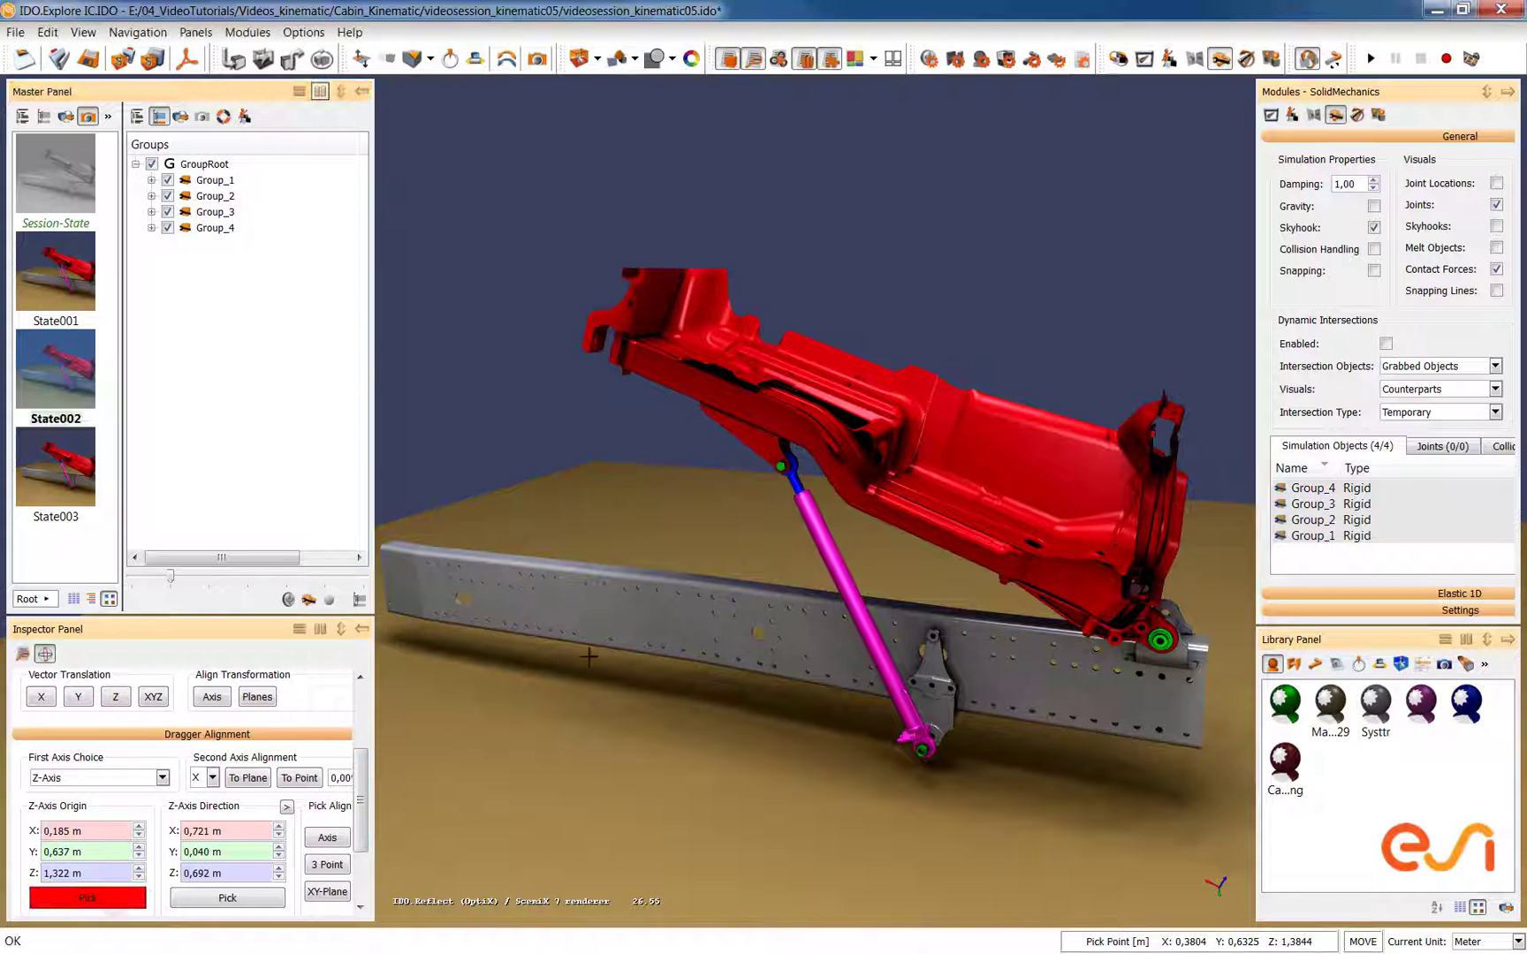
left_click(654, 620)
Anchor the frame rail Group_1 in space with fixed joint FixedJoint_5.
left_click(653, 619)
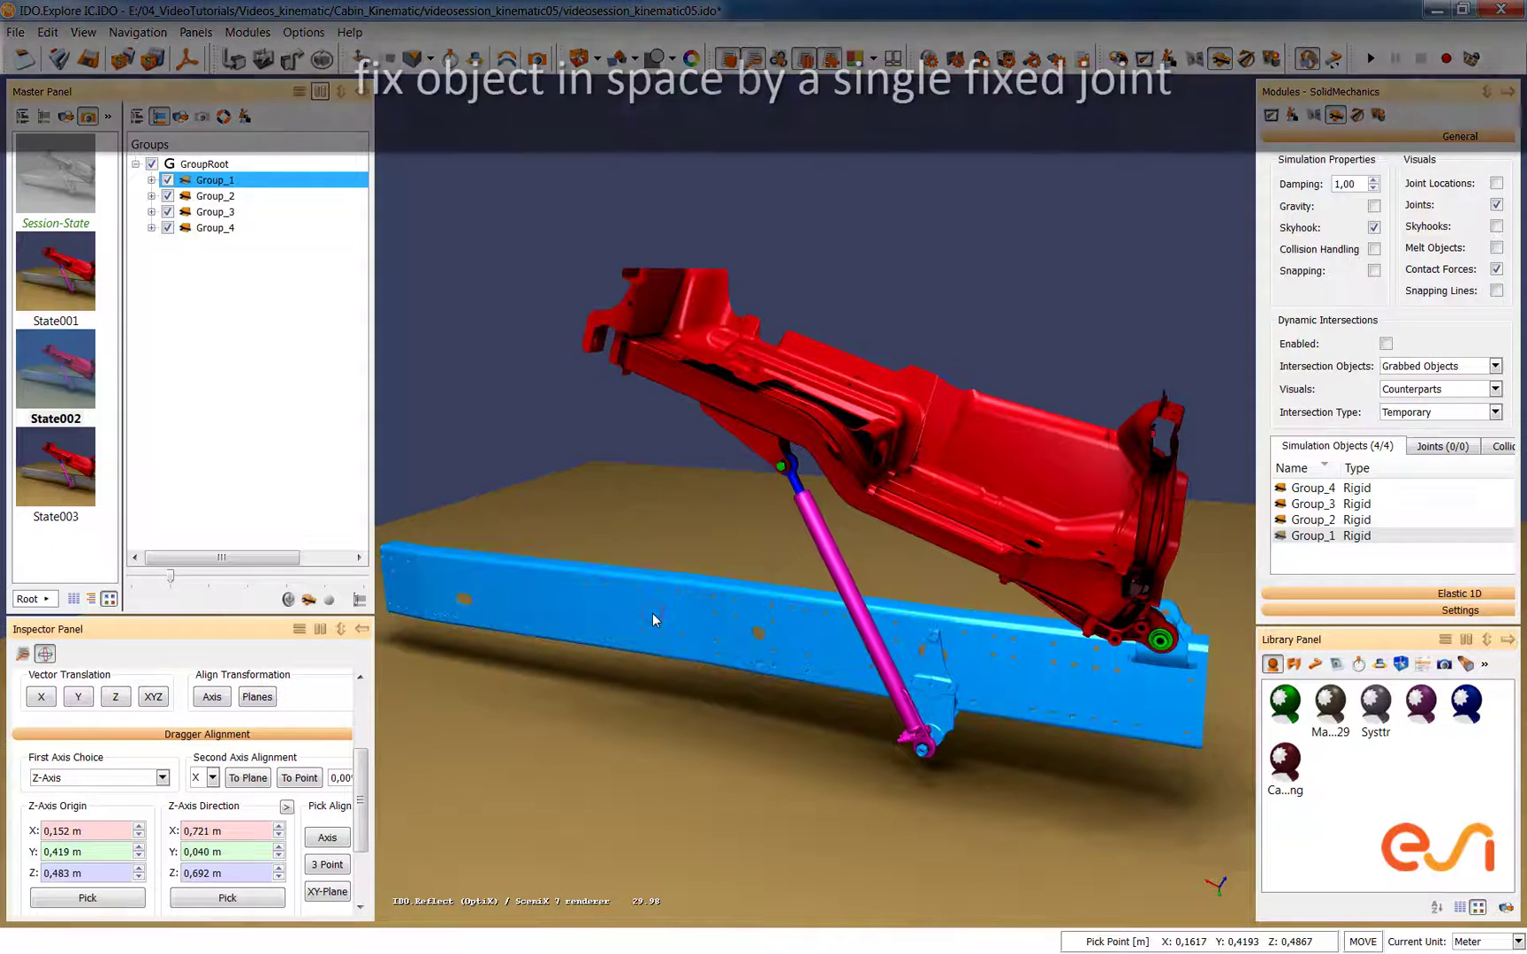
right_click(284, 182)
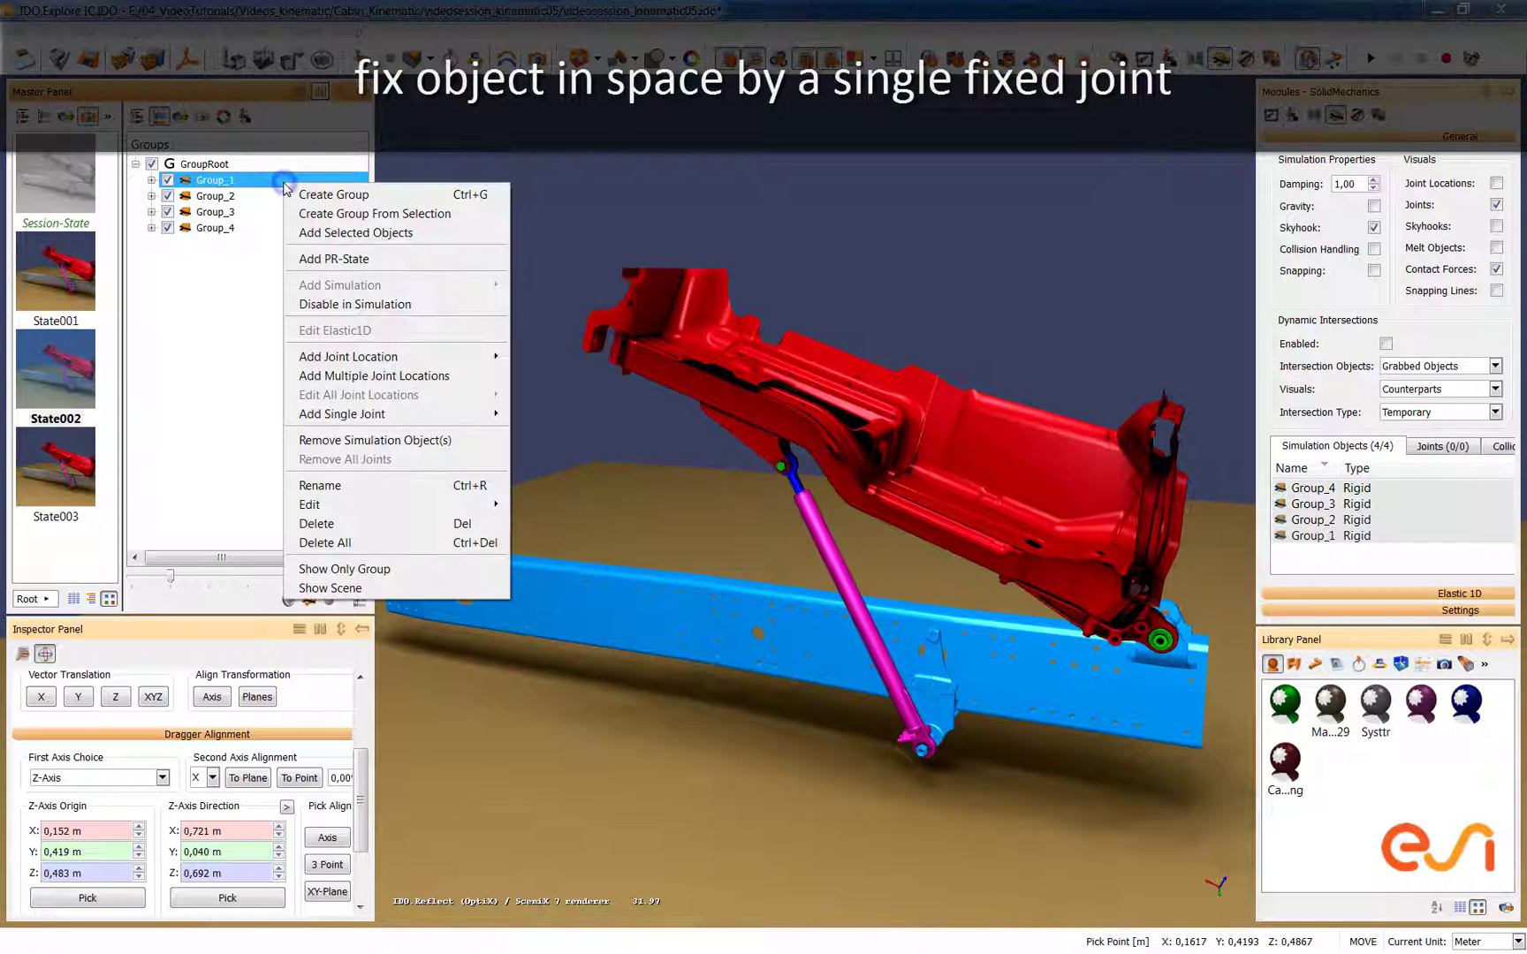
mouse_move(439, 414)
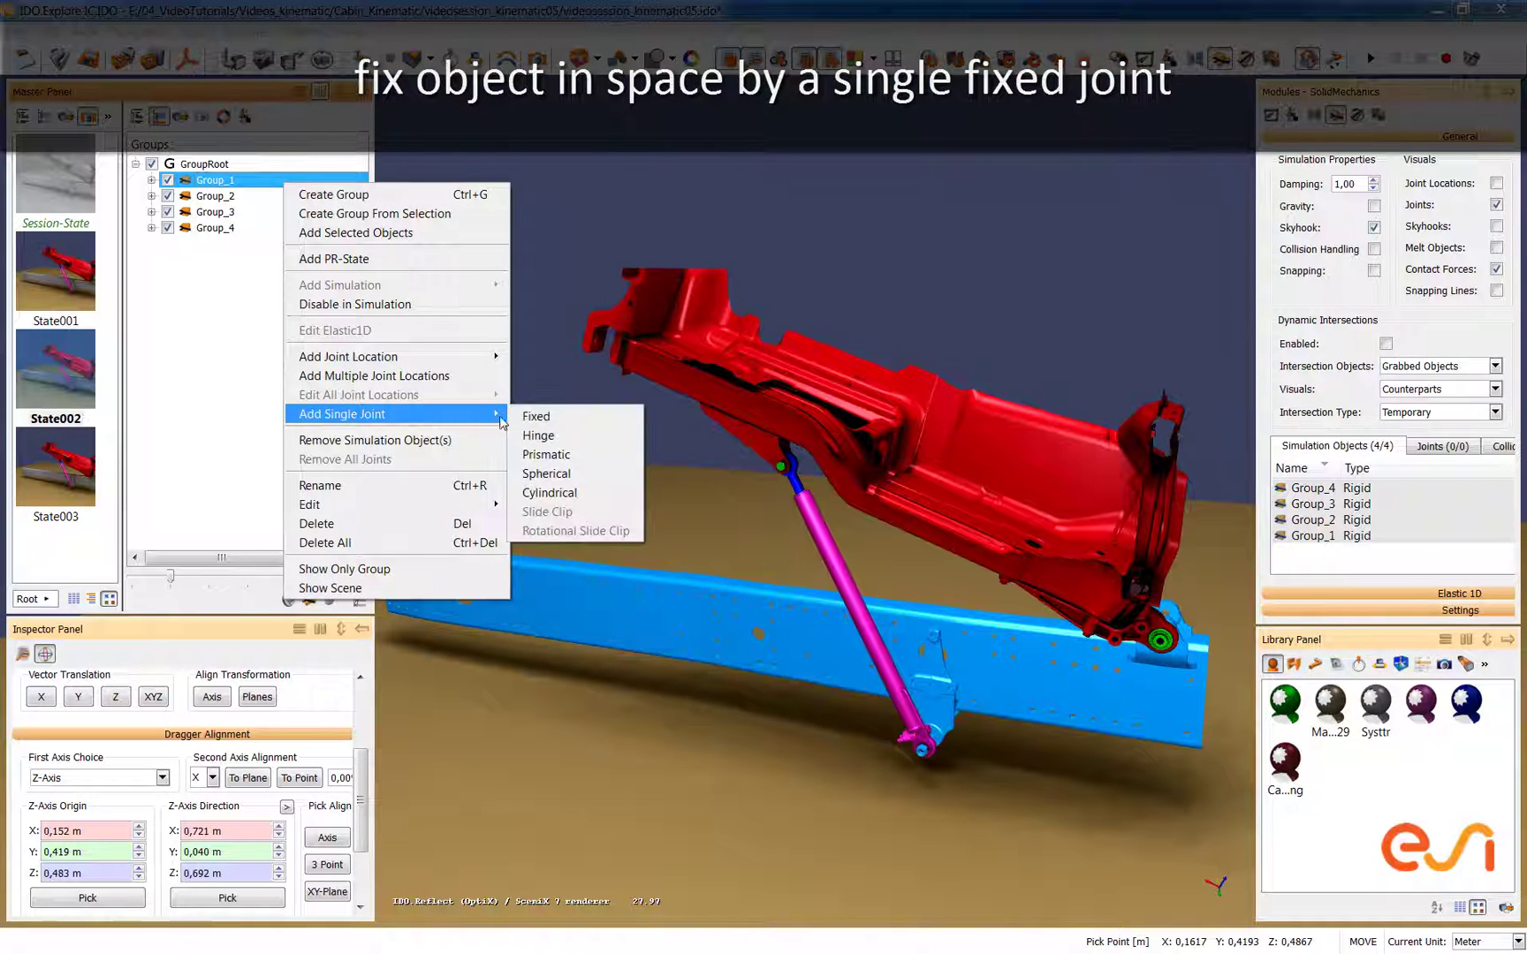
left_click(570, 417)
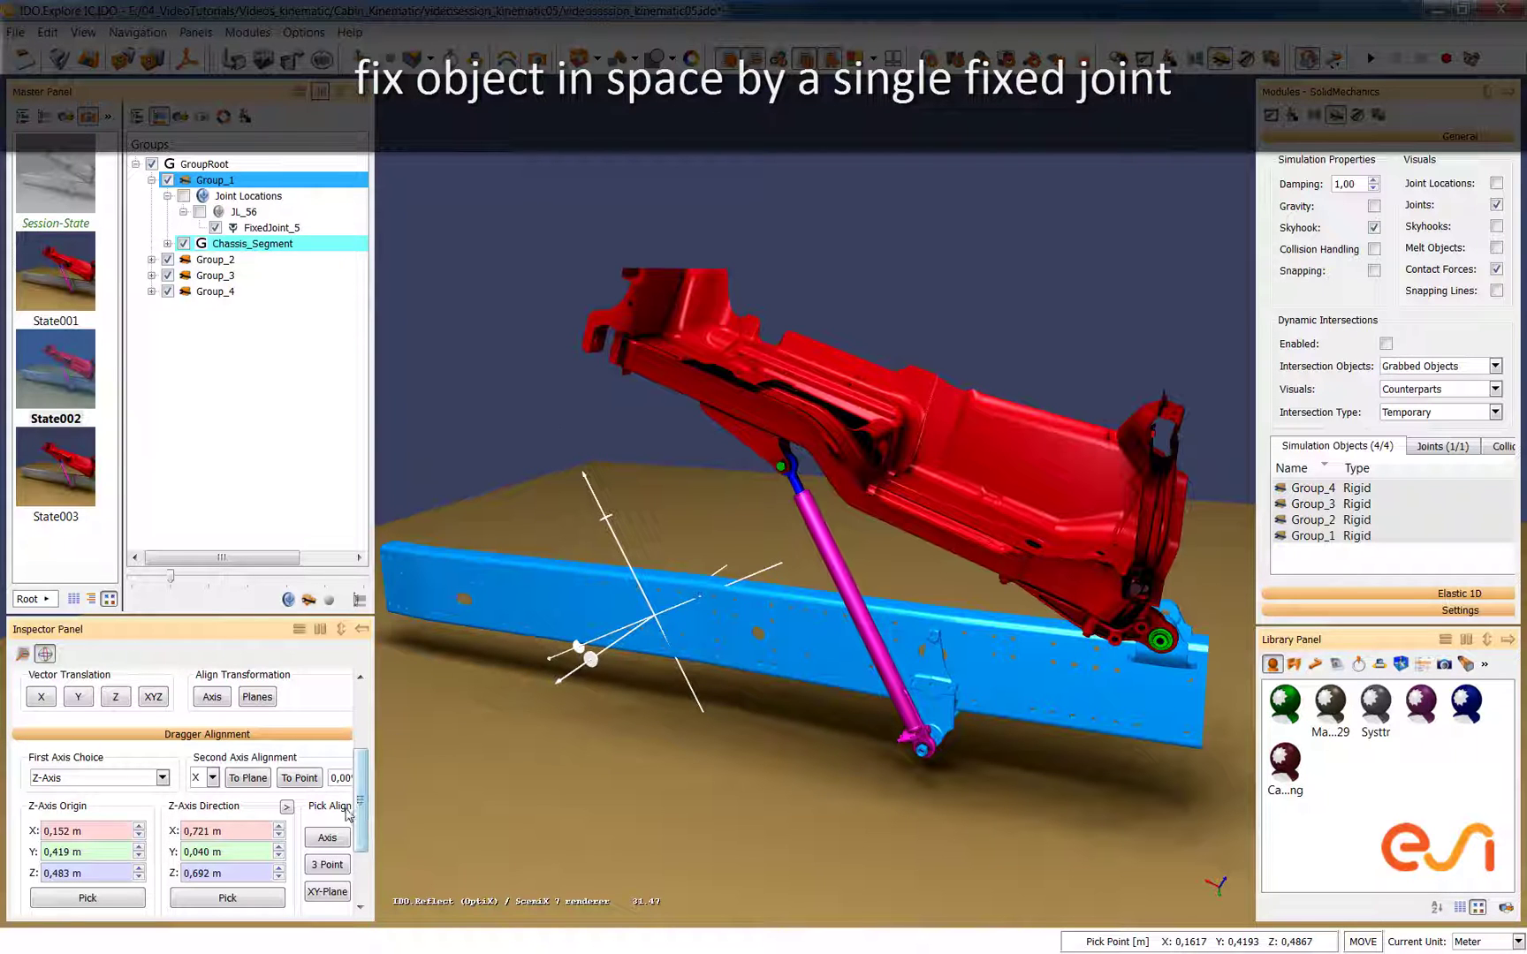
left_click(327, 838)
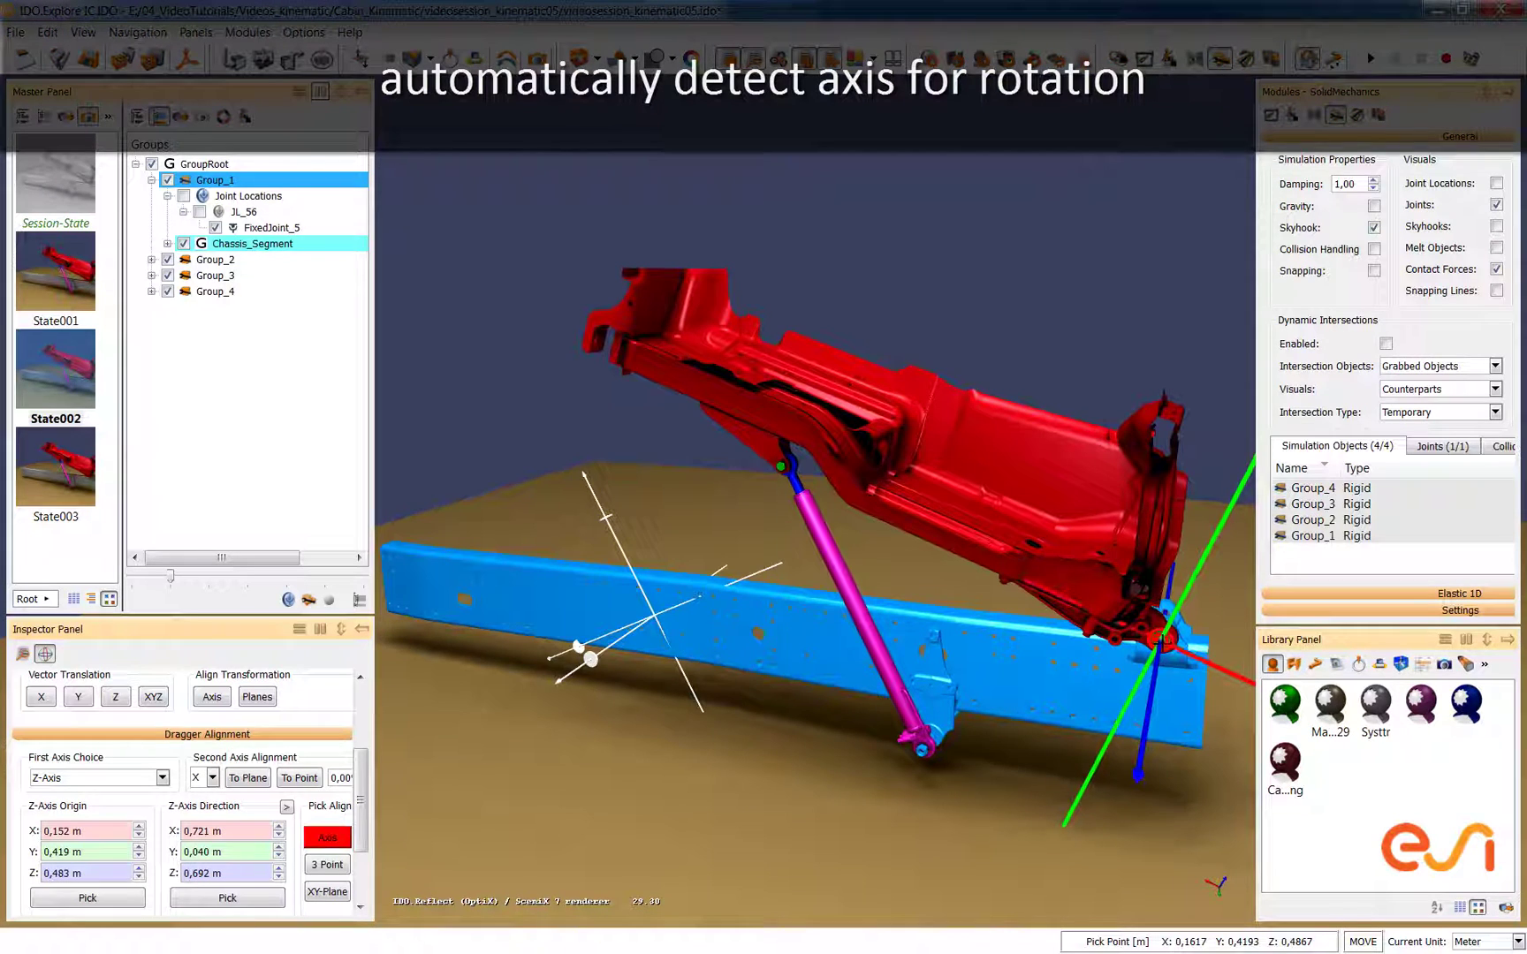
Hinge the cabin Group_2 to rail Group_1 at the rear mount axis as HingeJoint_6.
left_click(1162, 638)
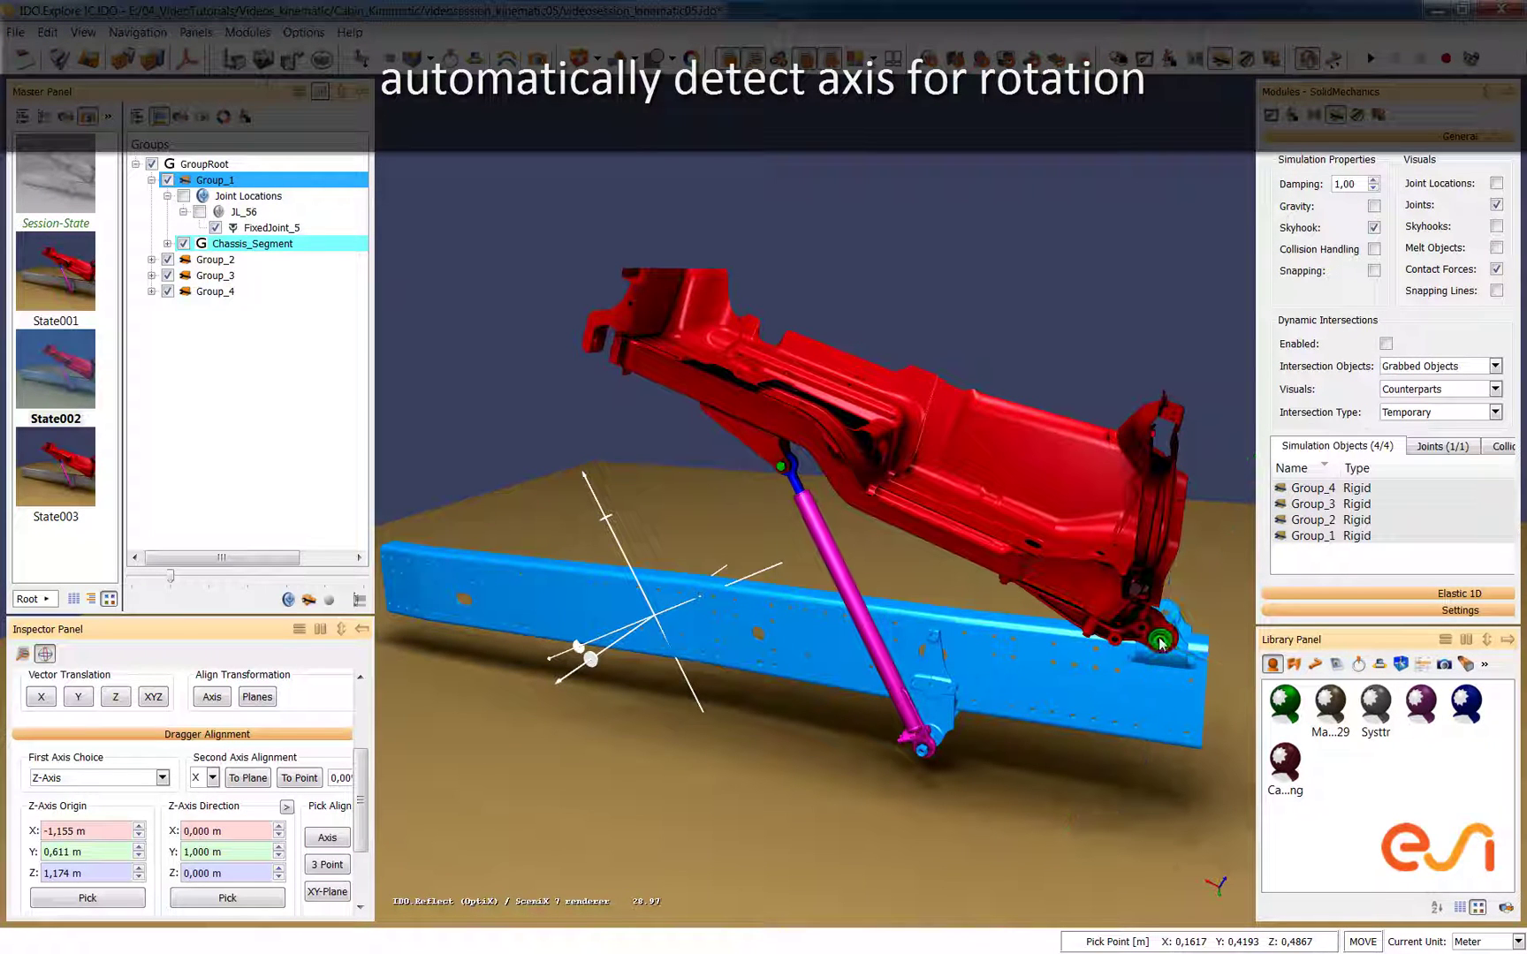
left_click(1094, 576)
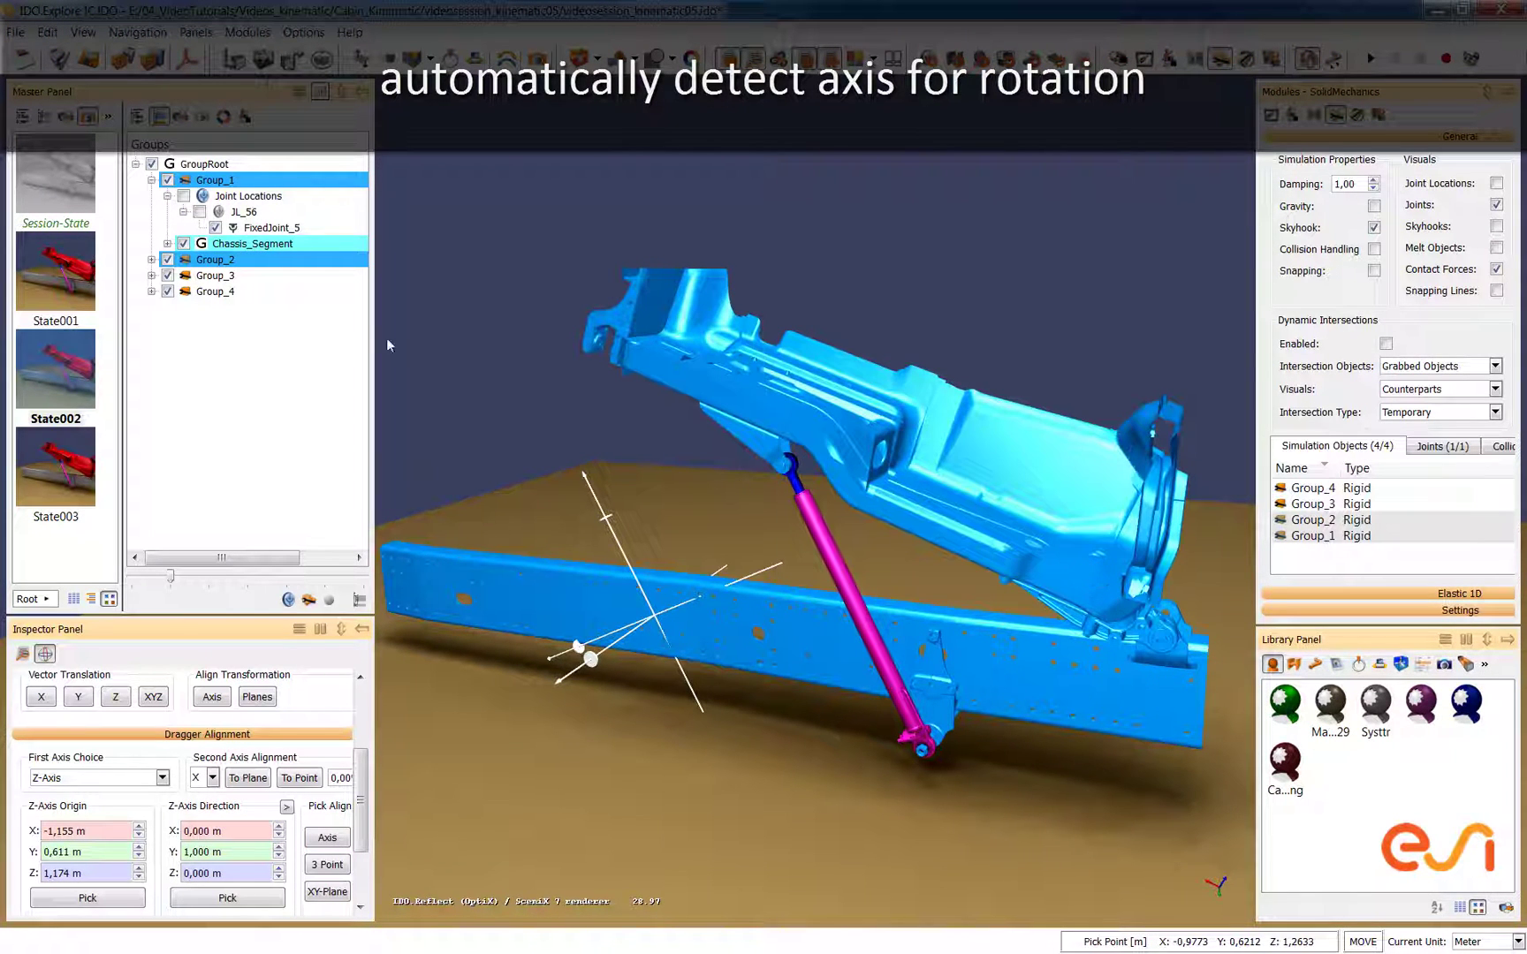
right_click(297, 183)
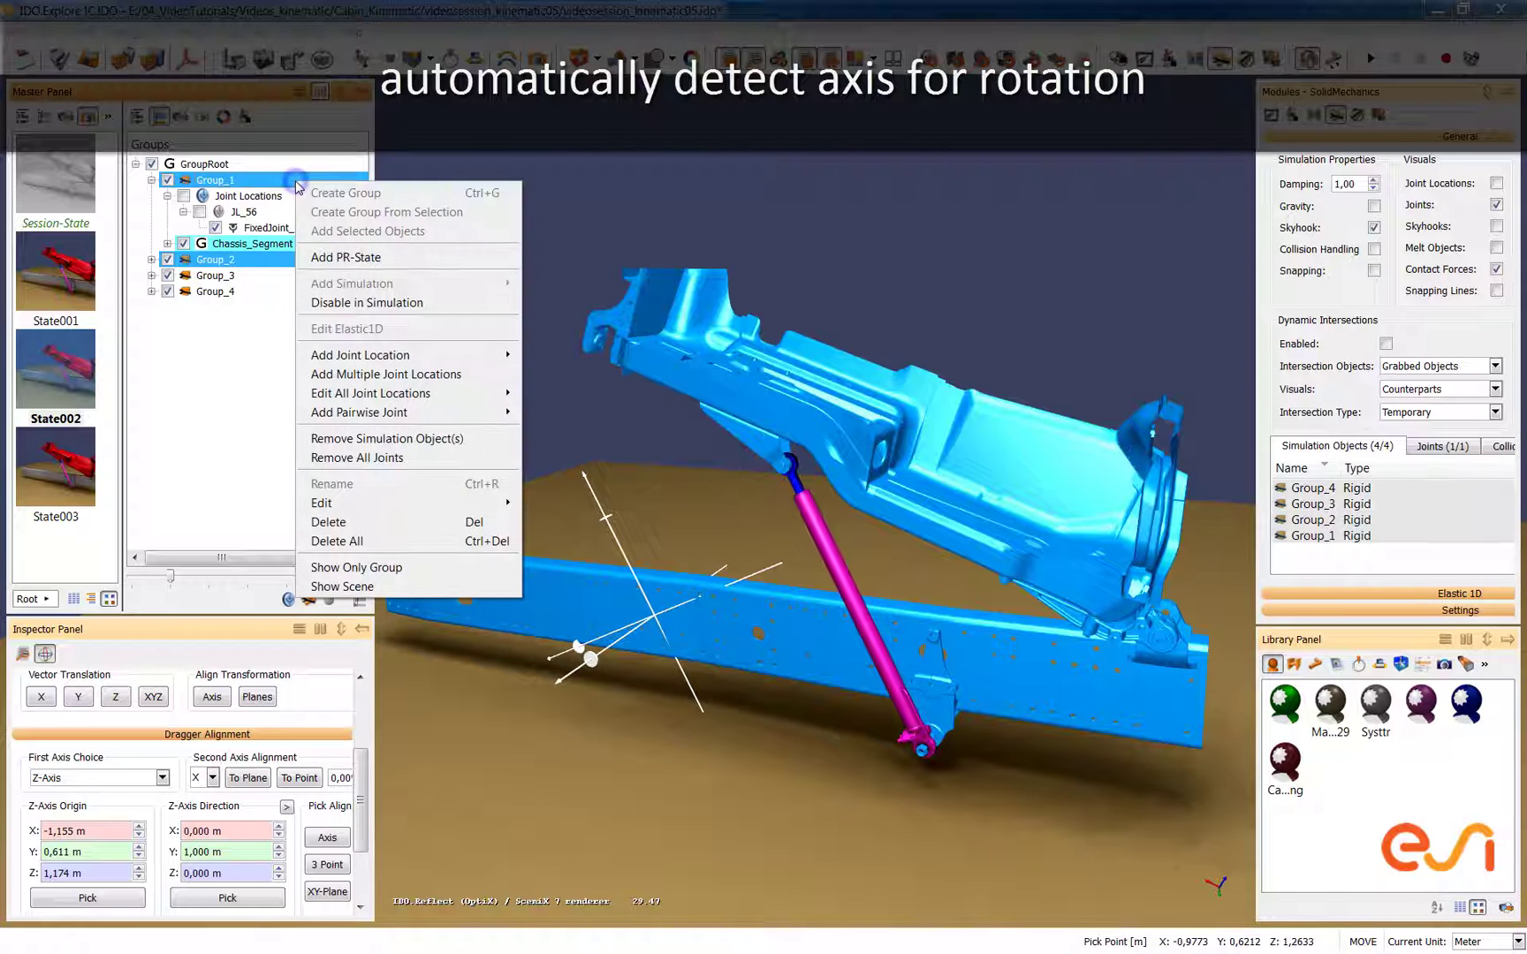
mouse_move(416, 412)
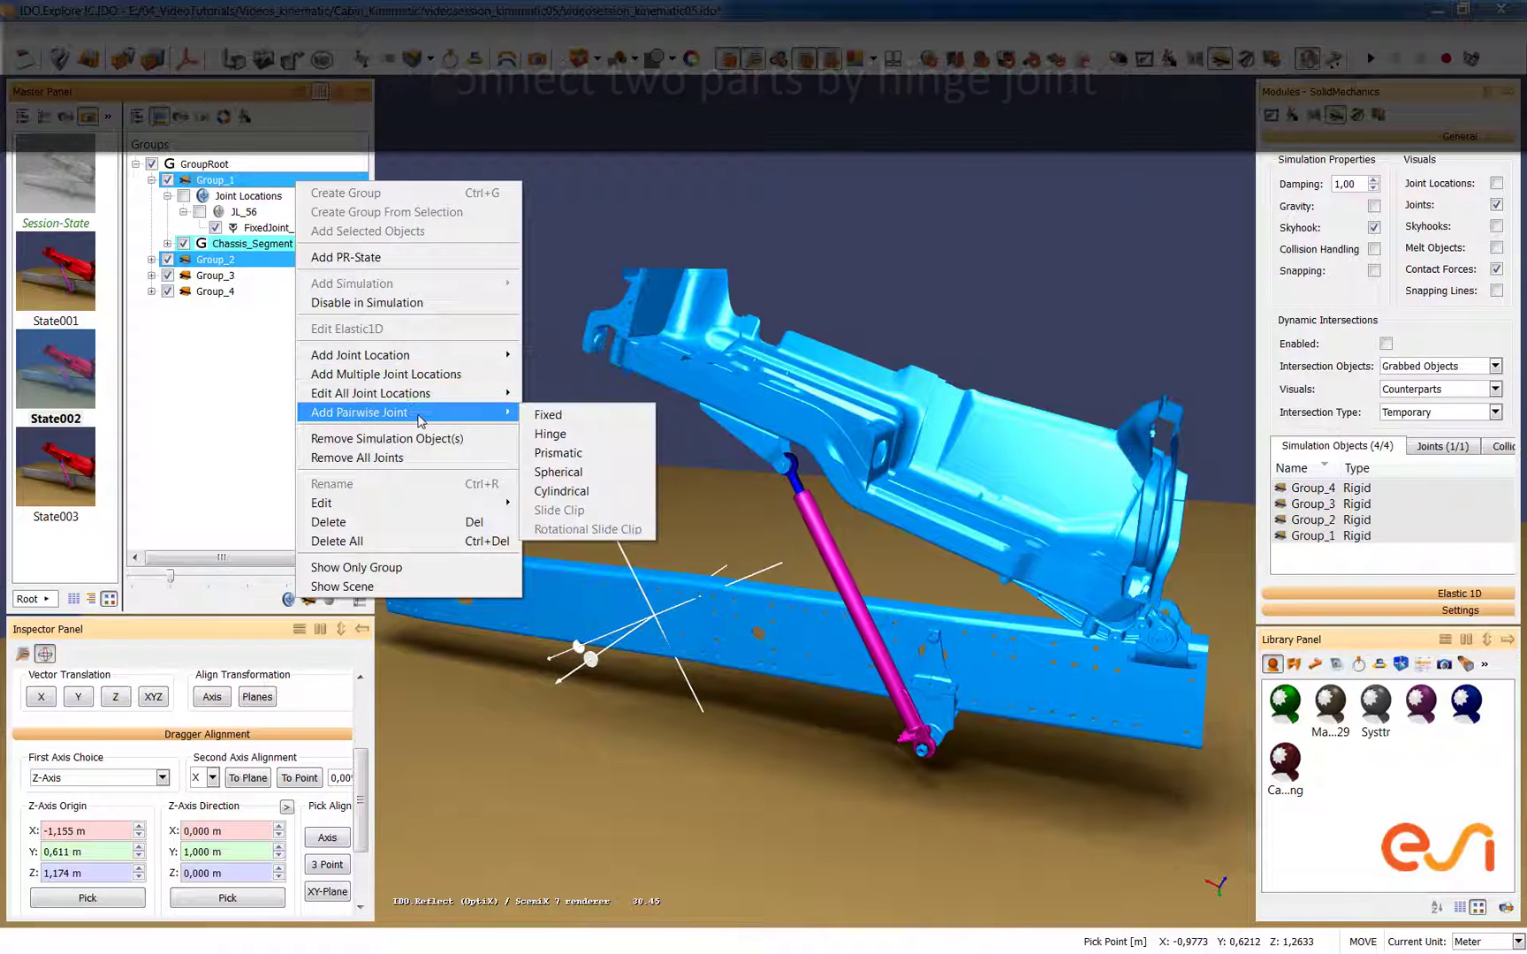
left_click(613, 433)
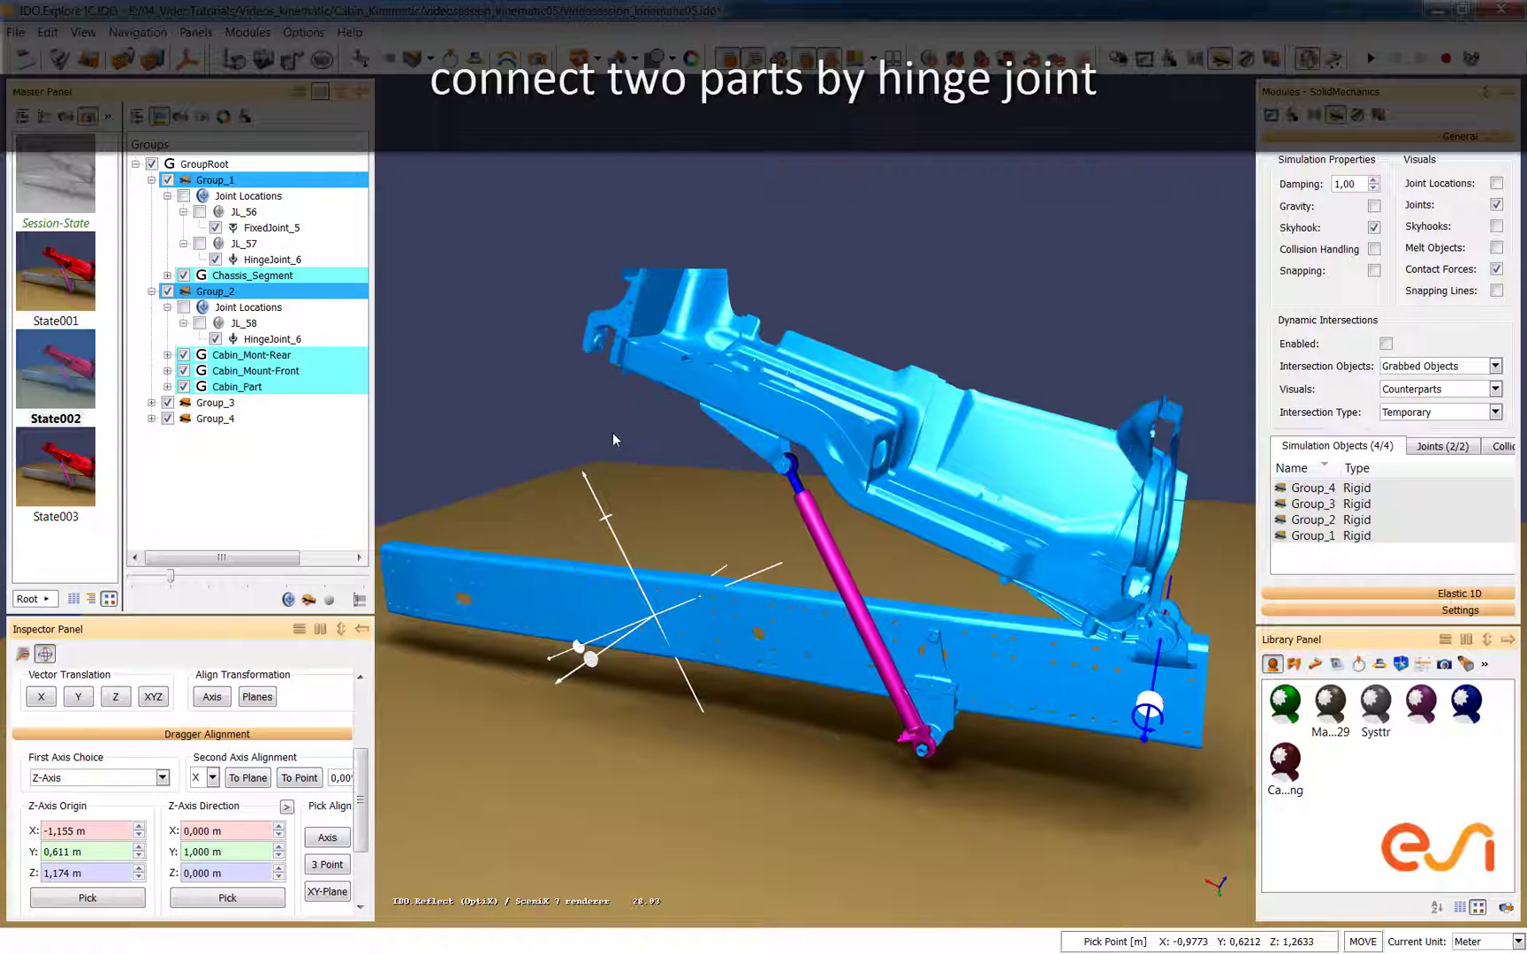
left_click(653, 427)
key("f")
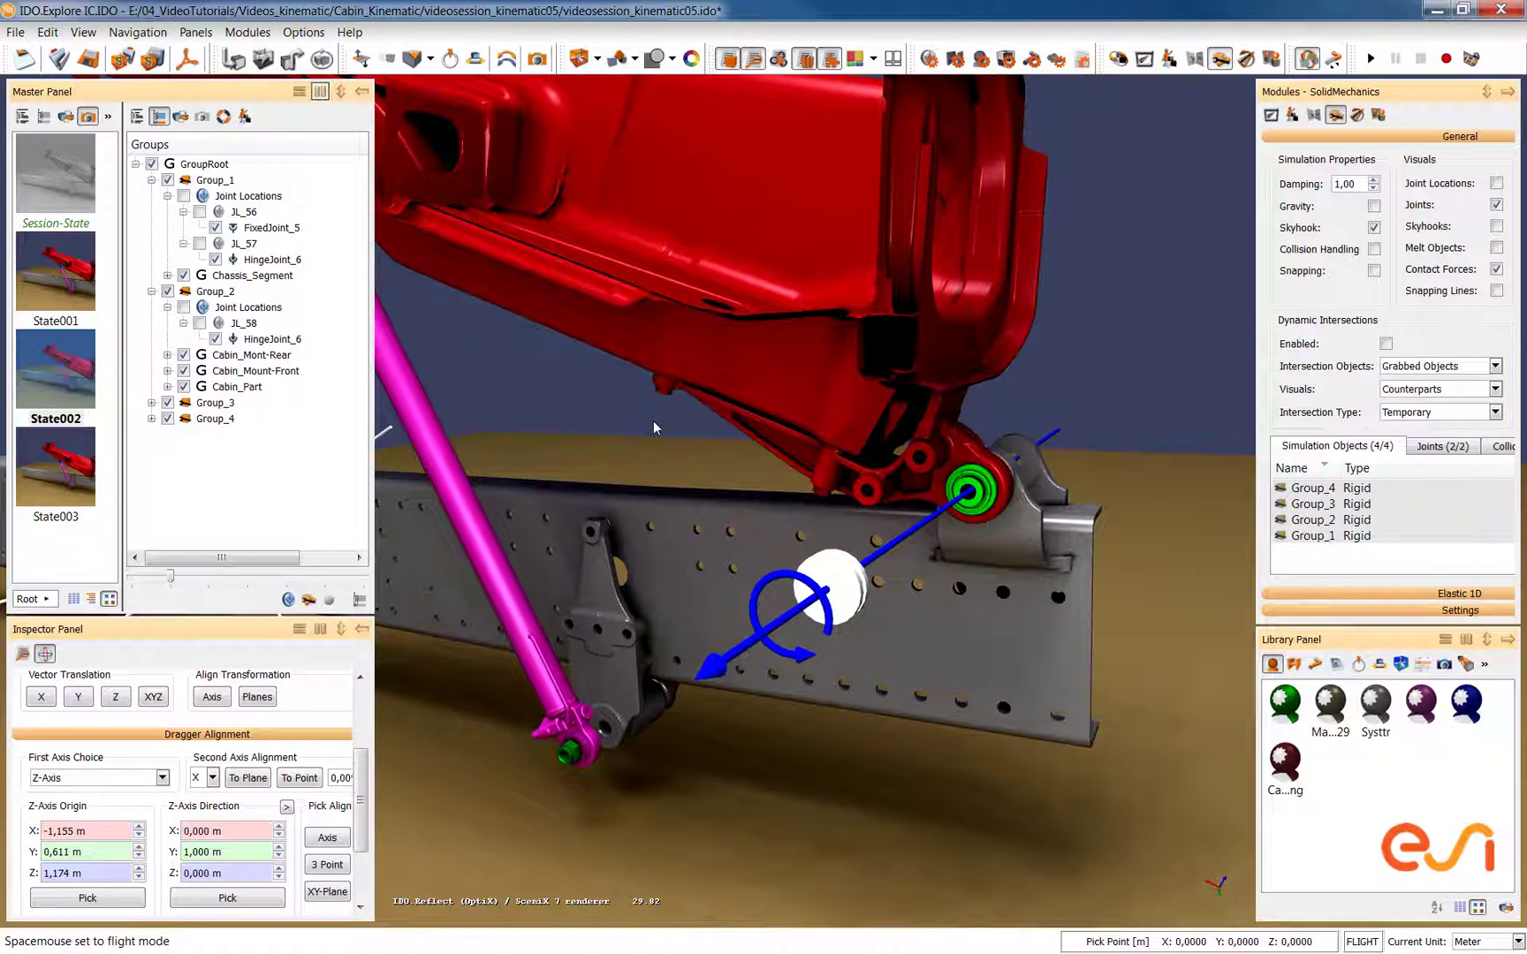
left_click(577, 293)
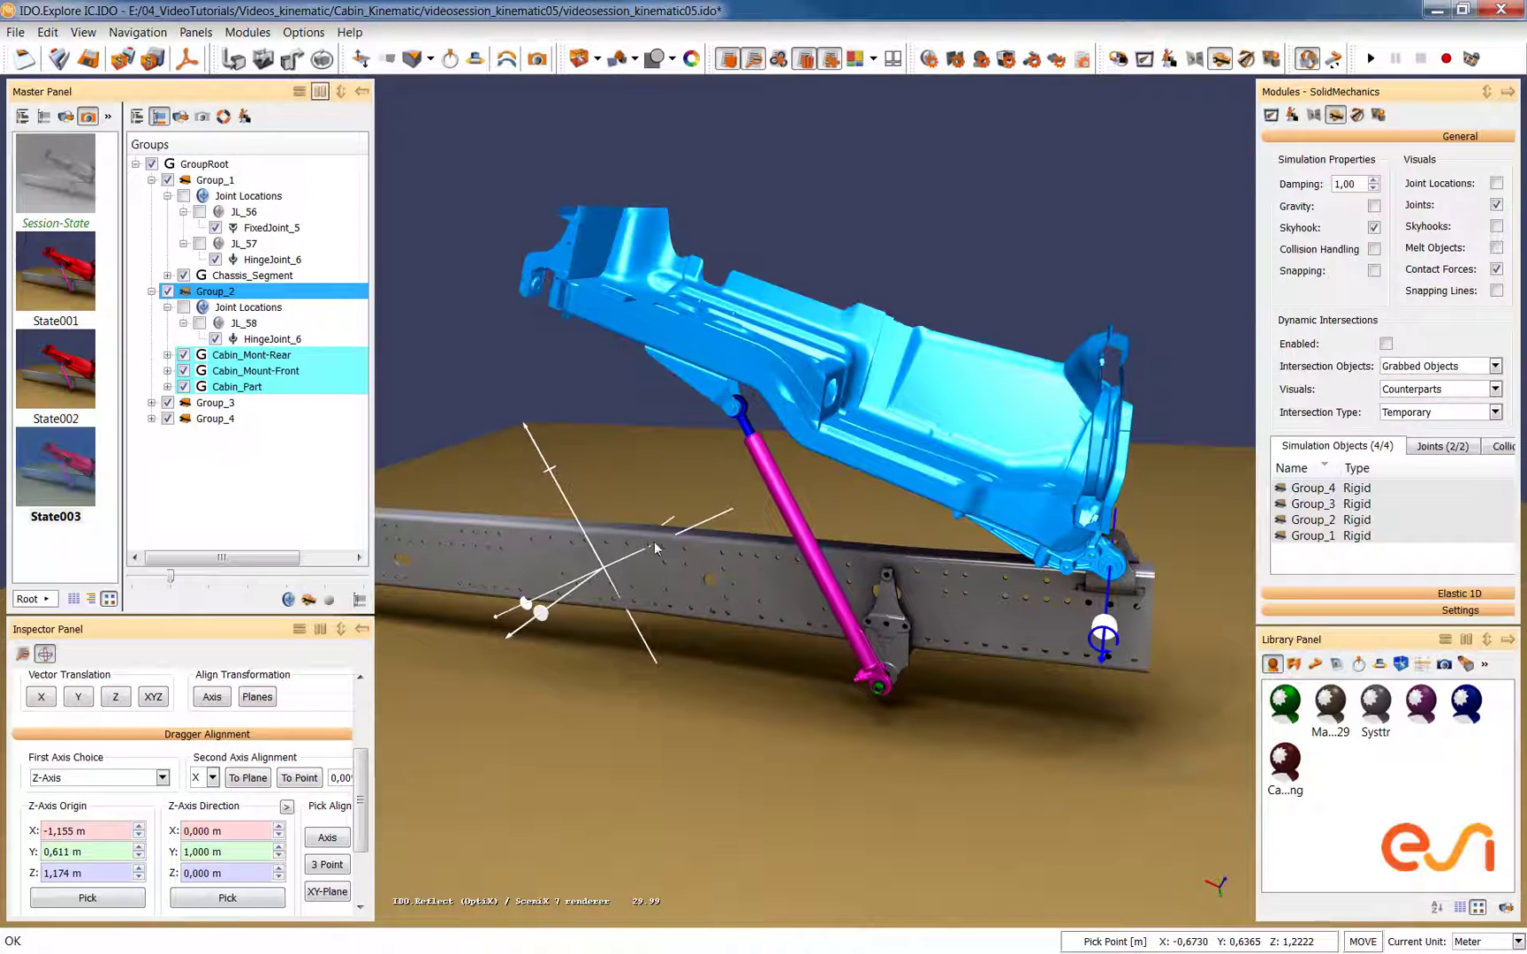
Align to the strut's upper axis and hinge cabin Group_2 to rod Group_3 as HingeJoint_7.
left_click(328, 838)
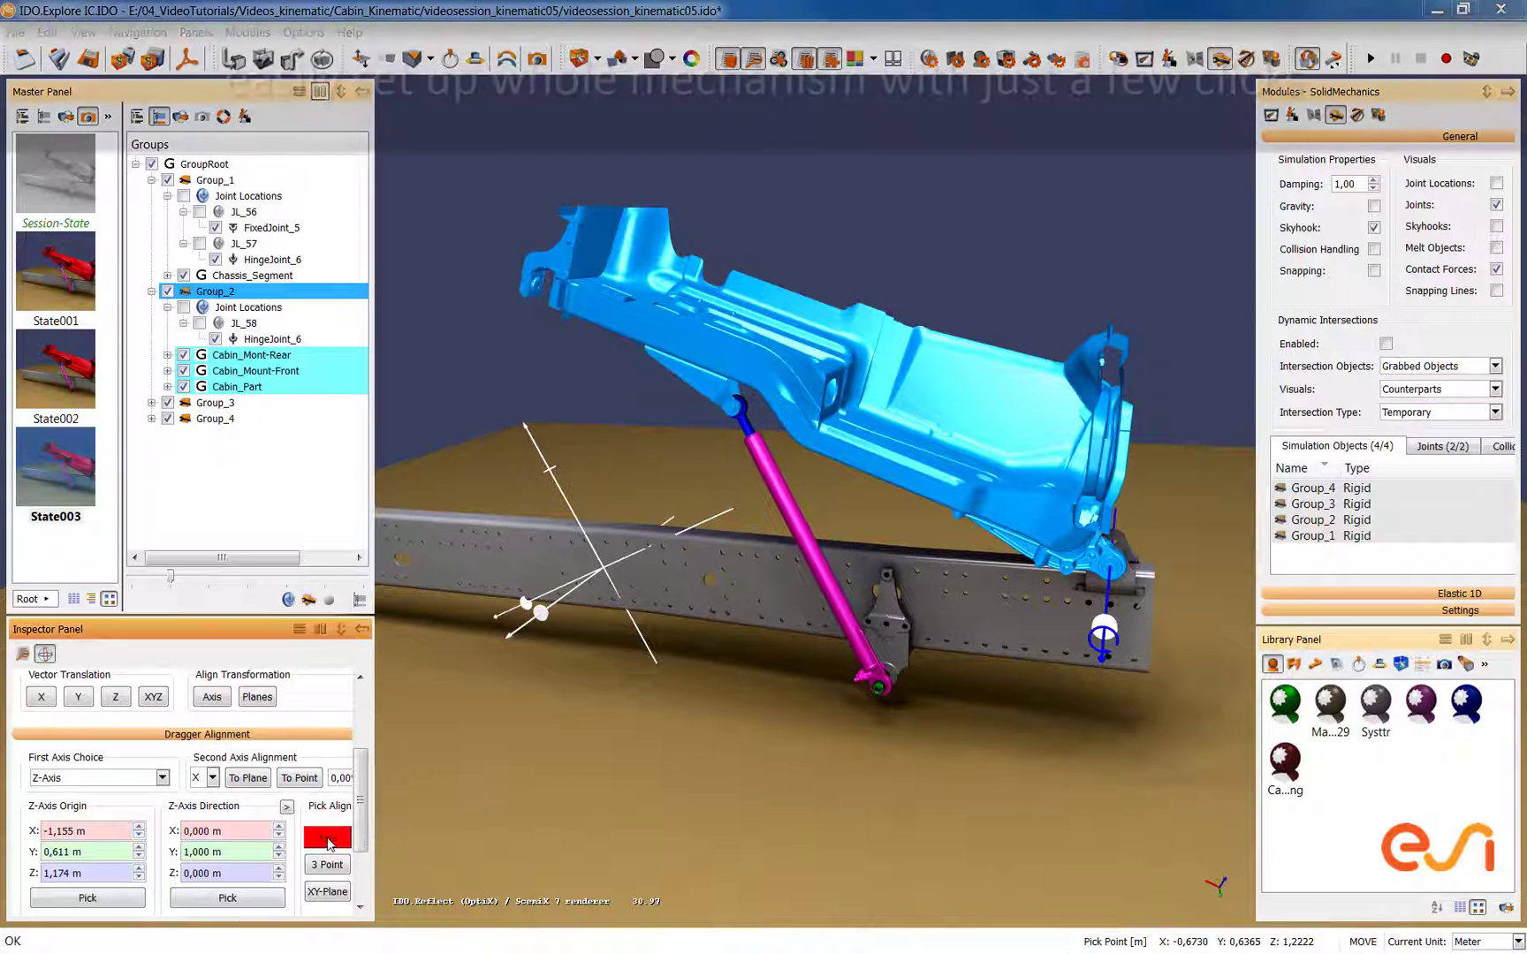
left_click(732, 408)
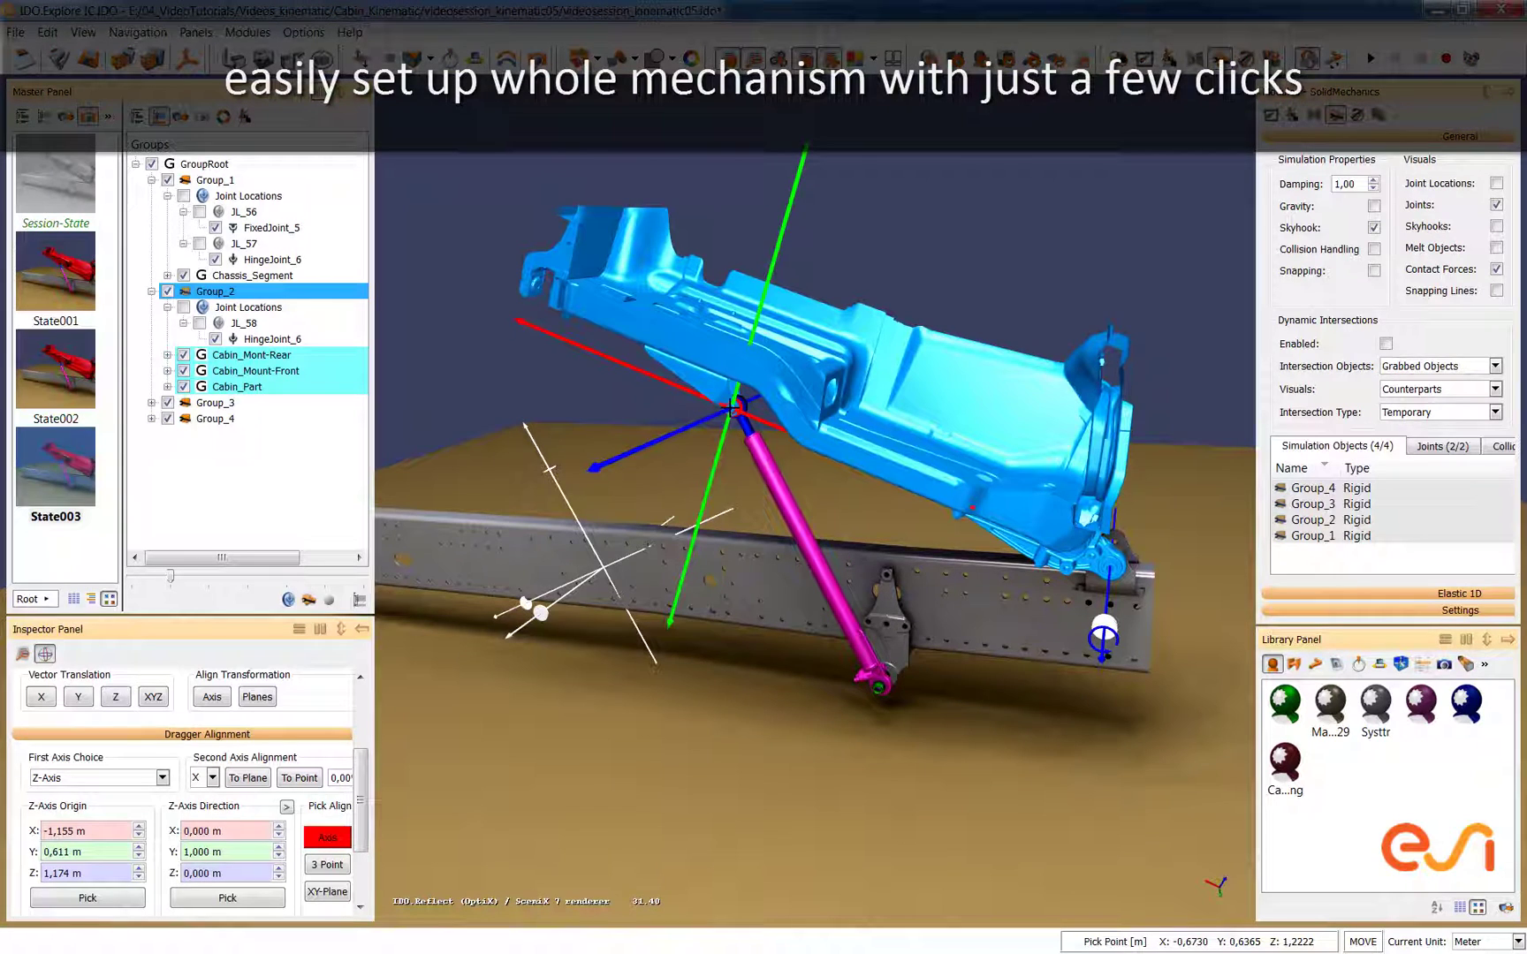
left_click(731, 408)
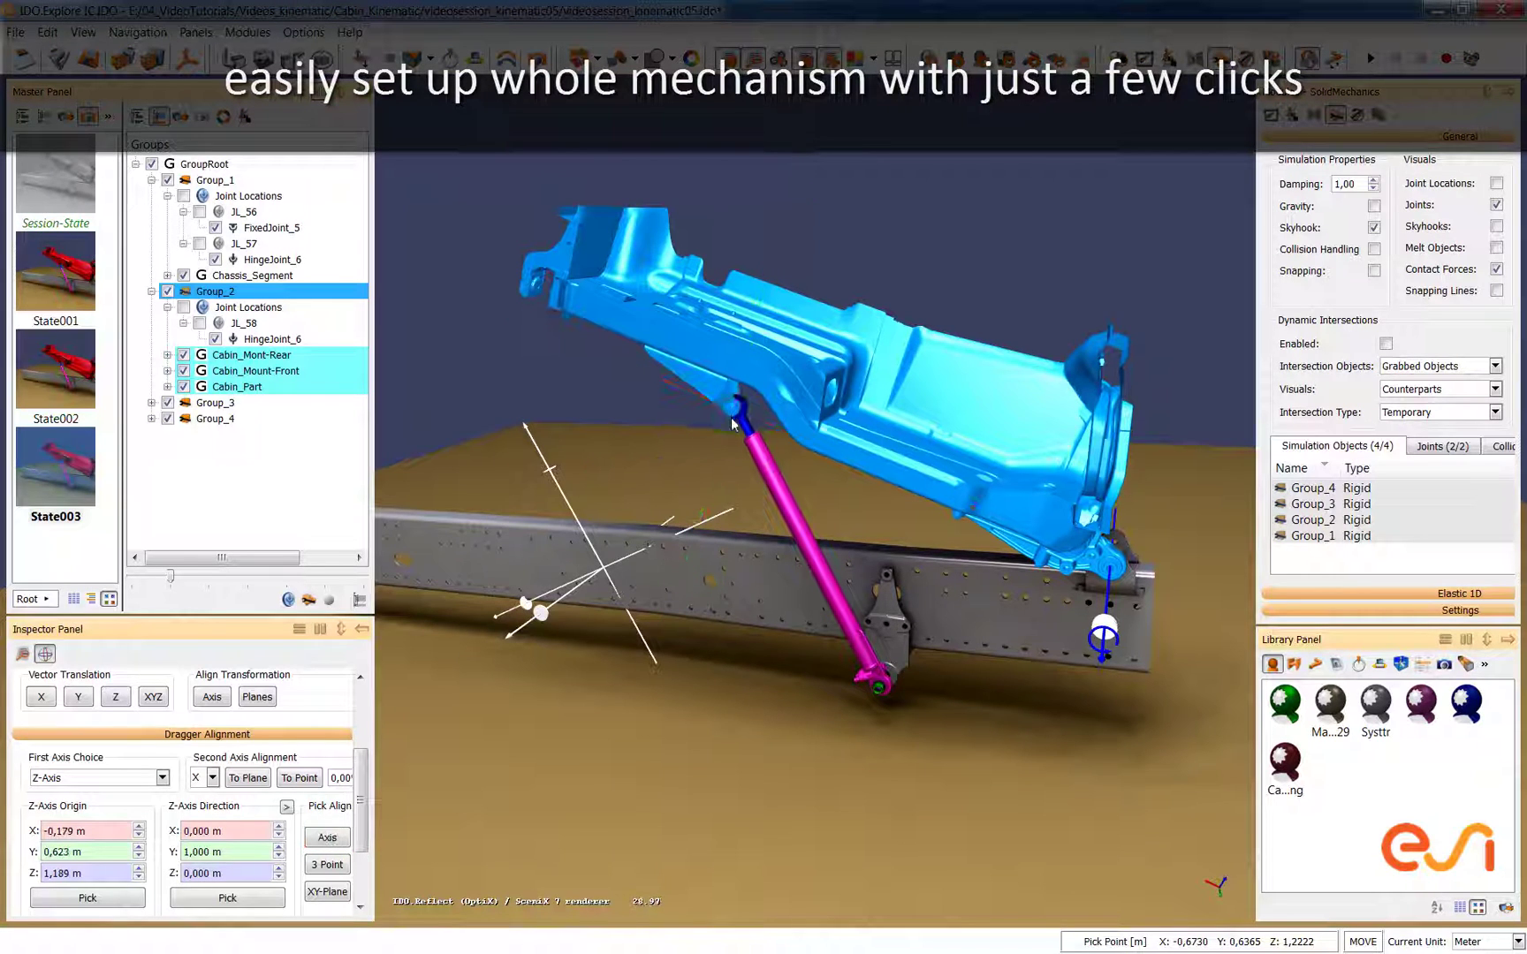
left_click(747, 430)
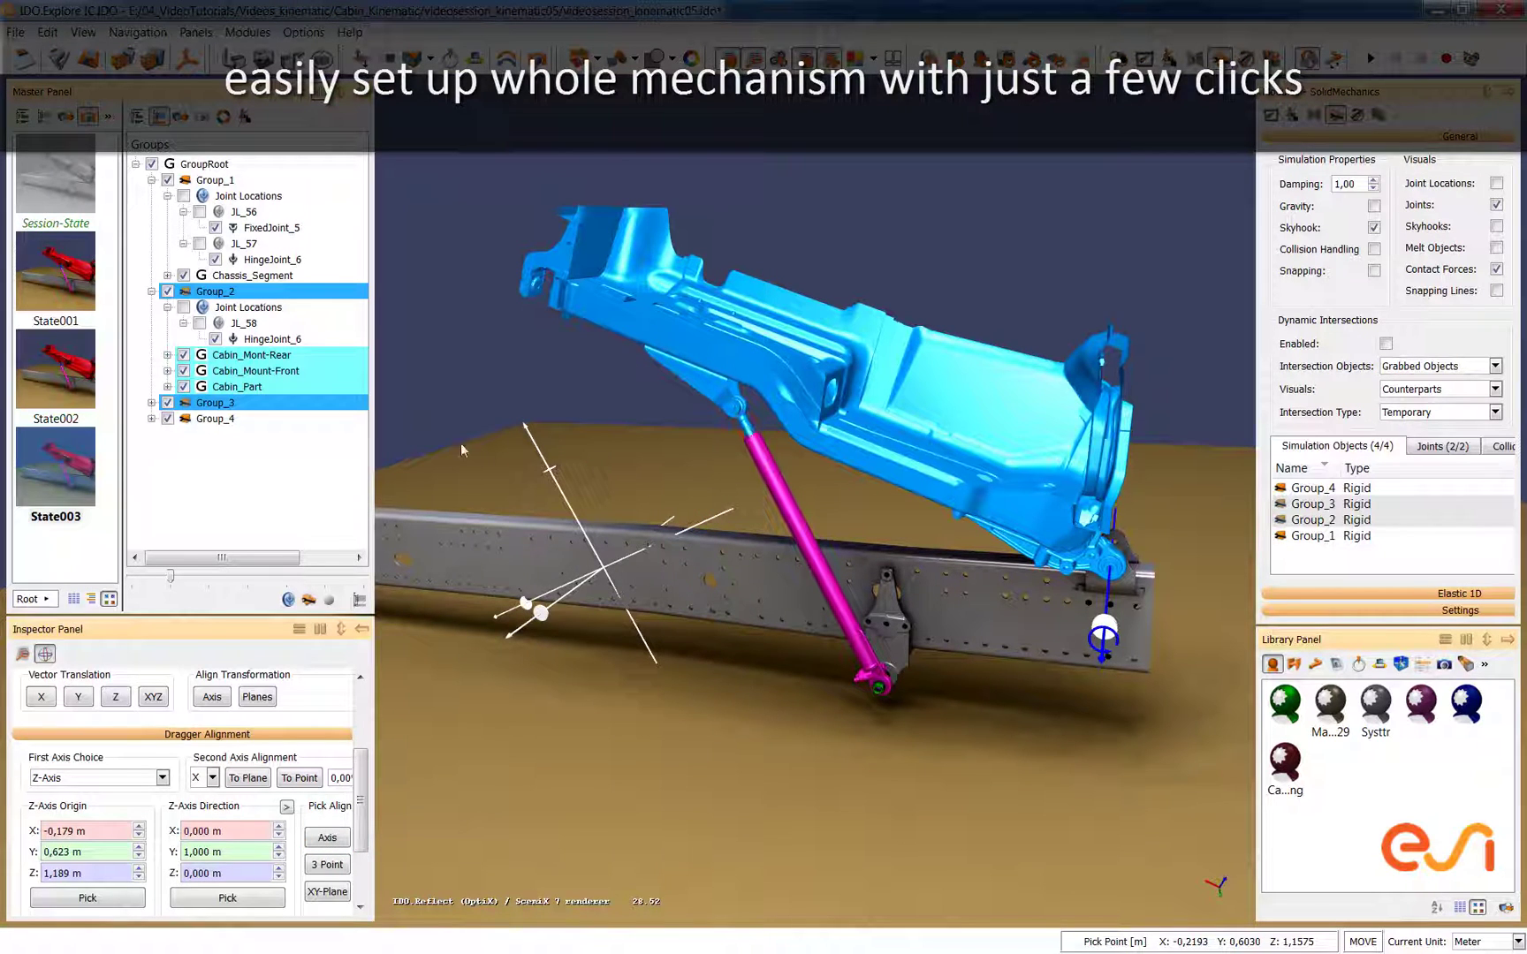
right_click(352, 301)
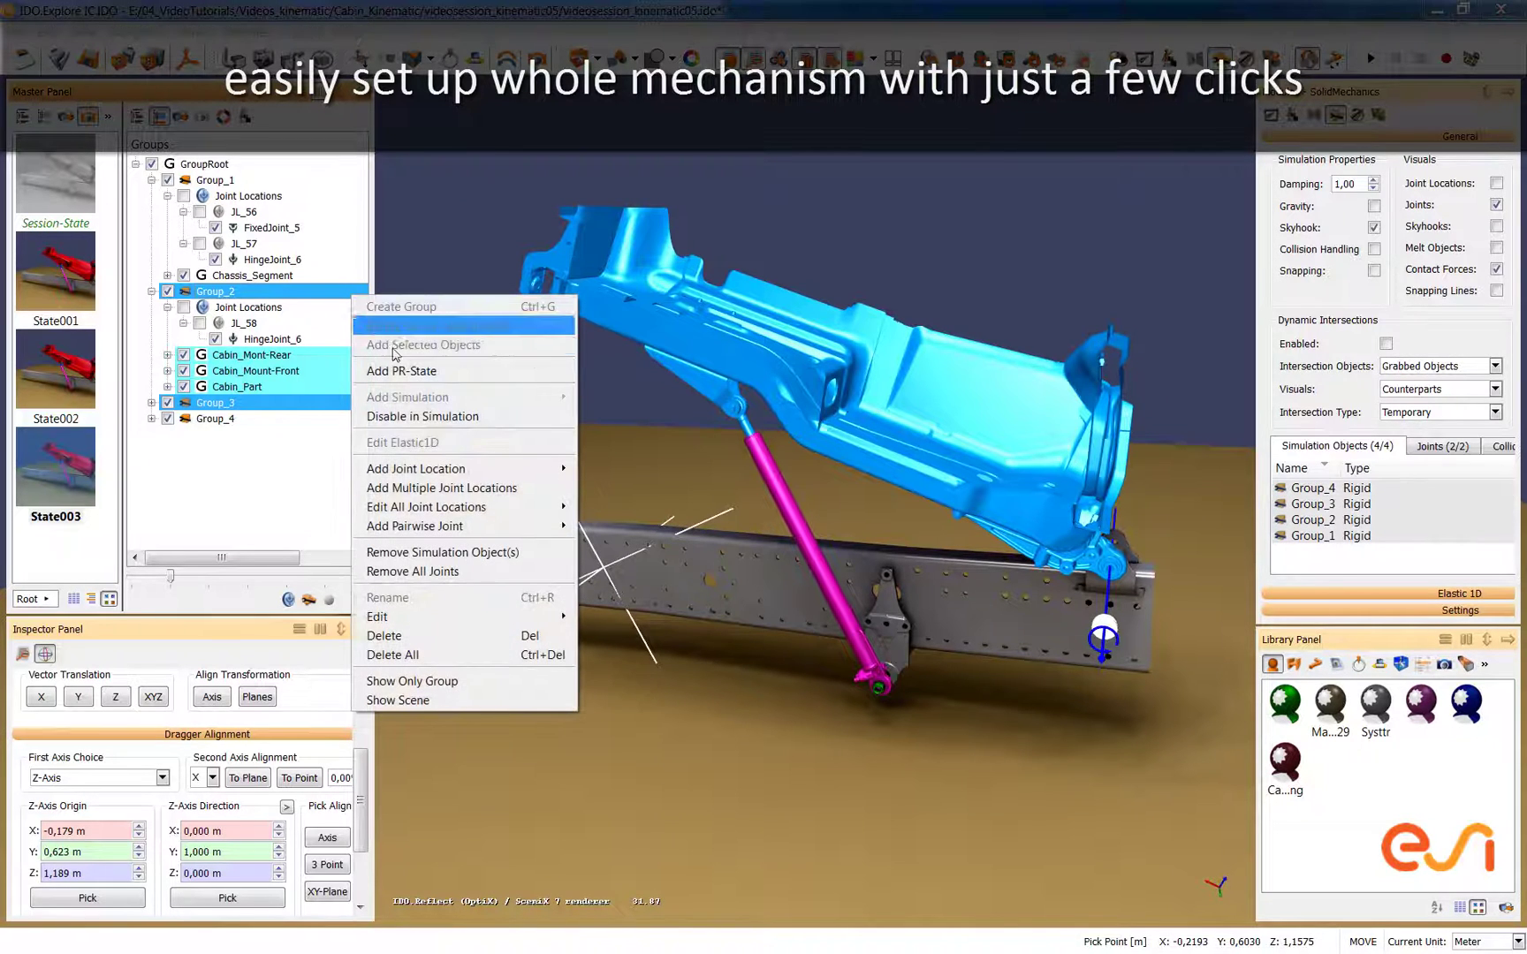
mouse_move(510, 535)
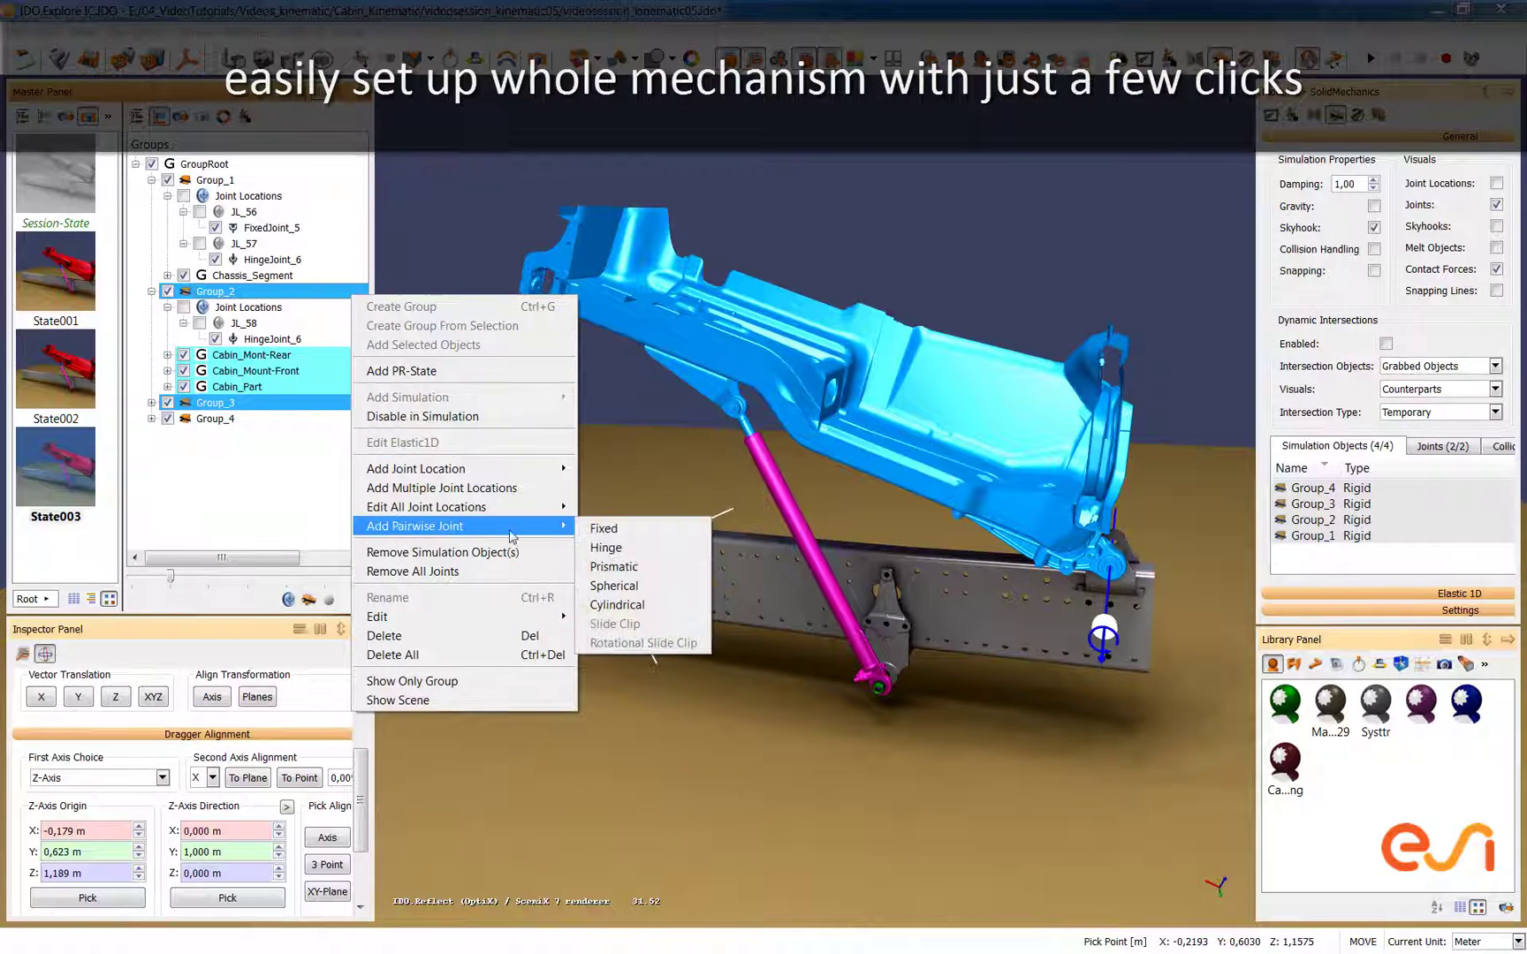
left_click(607, 547)
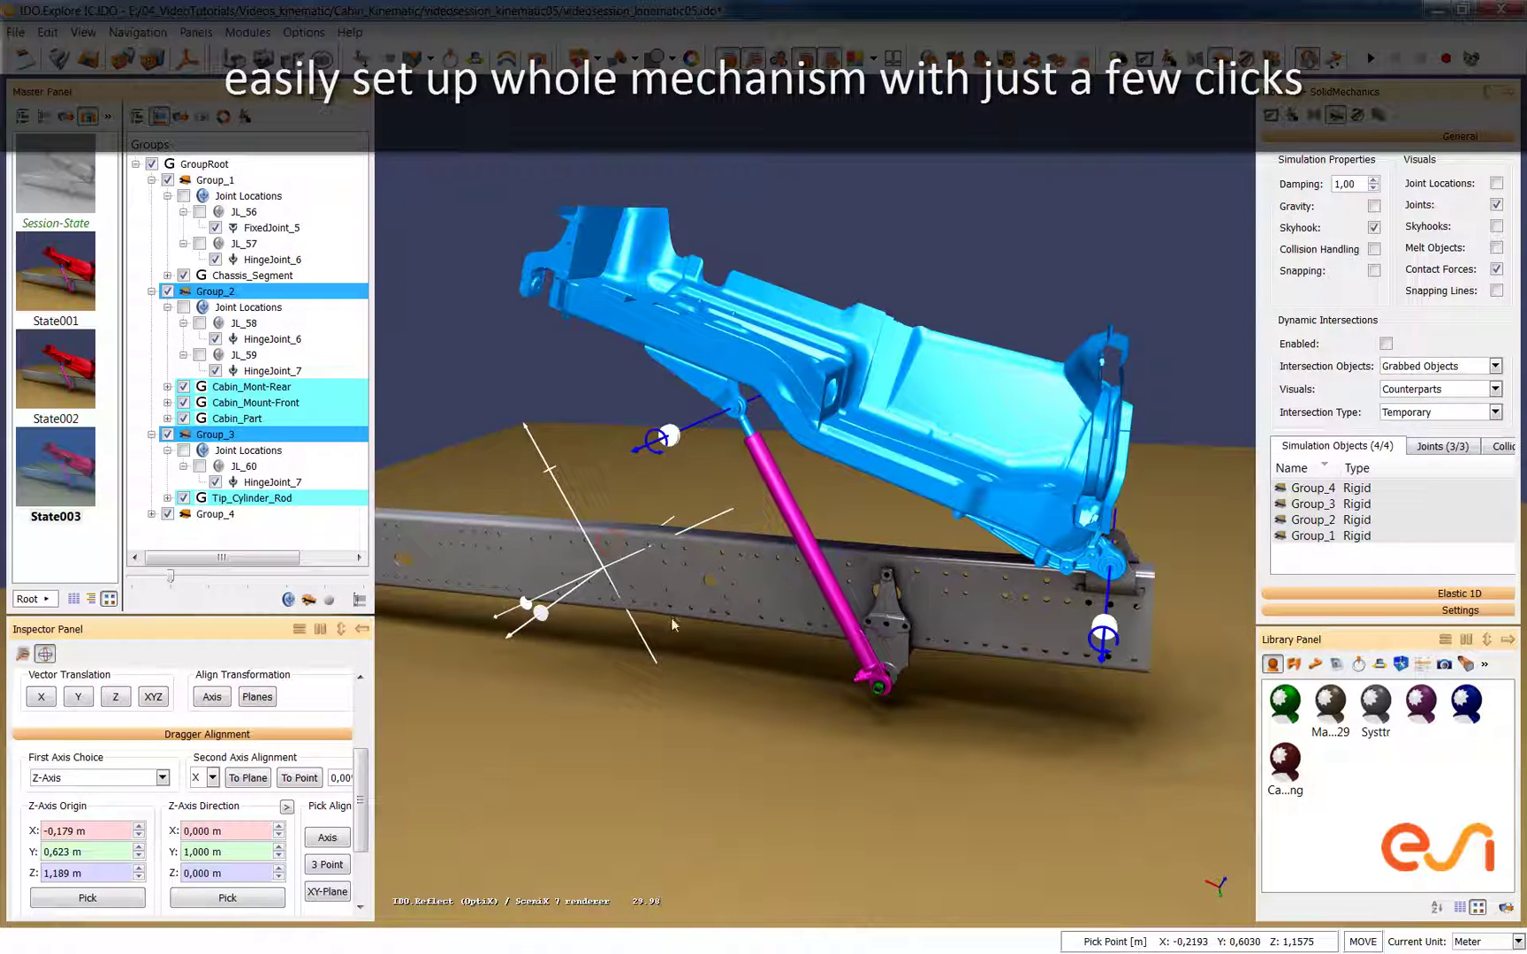
Align the dragger to the cylinder's lower-end axis and select cylinder Group_4 with chassis Group_1.
left_click(327, 839)
left_click(877, 685)
left_click(880, 693)
left_click(867, 662)
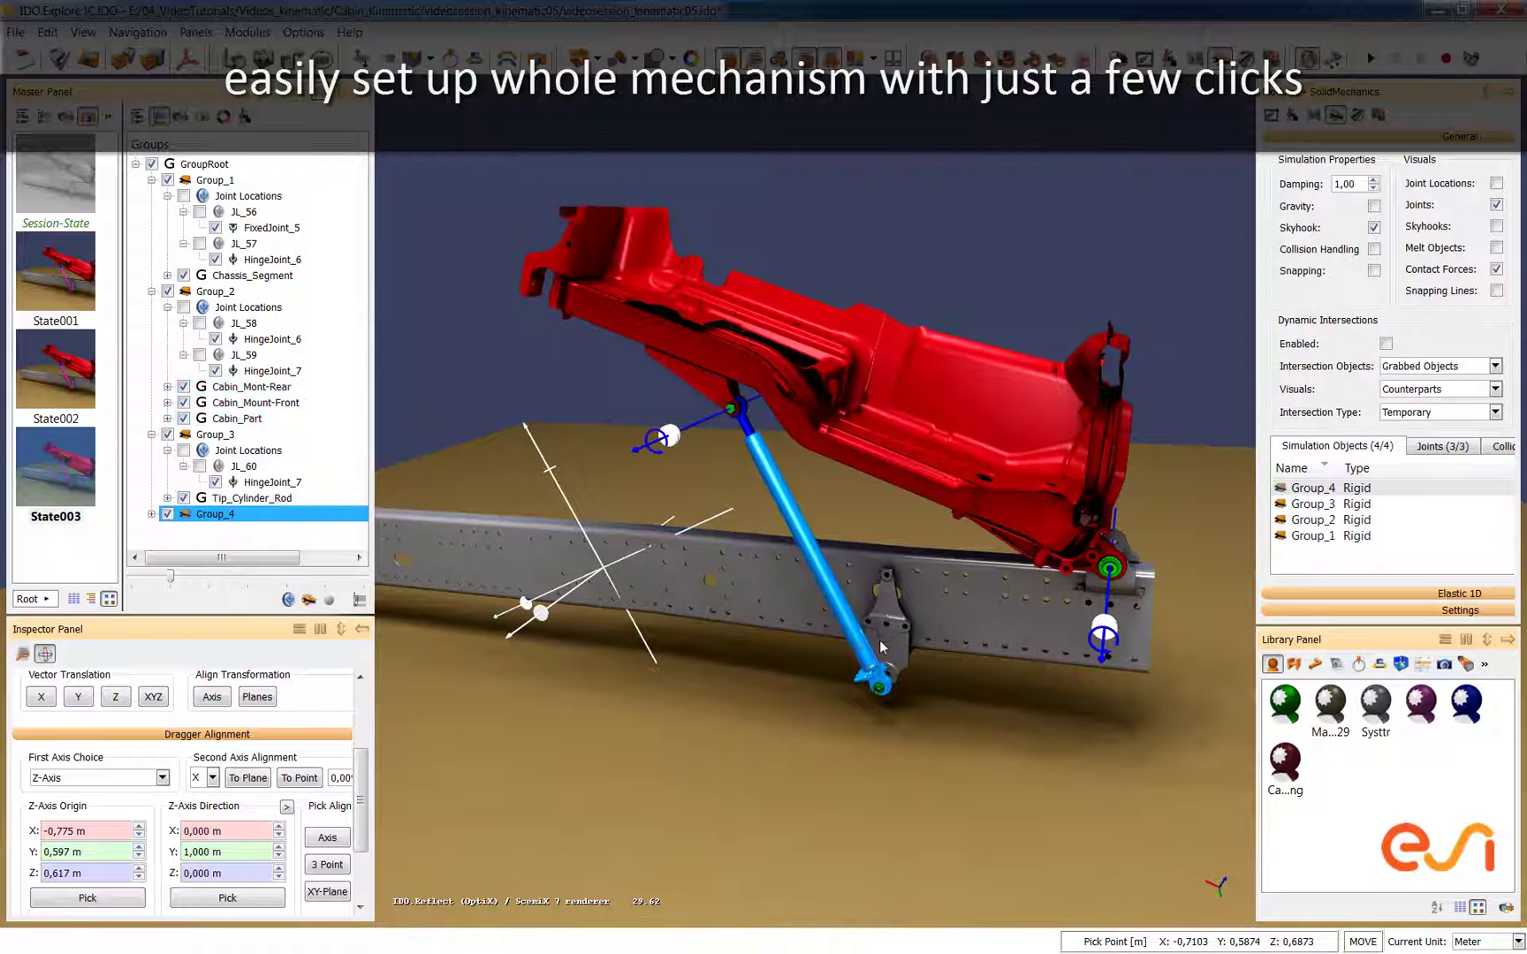
left_click(886, 642, "ctrl")
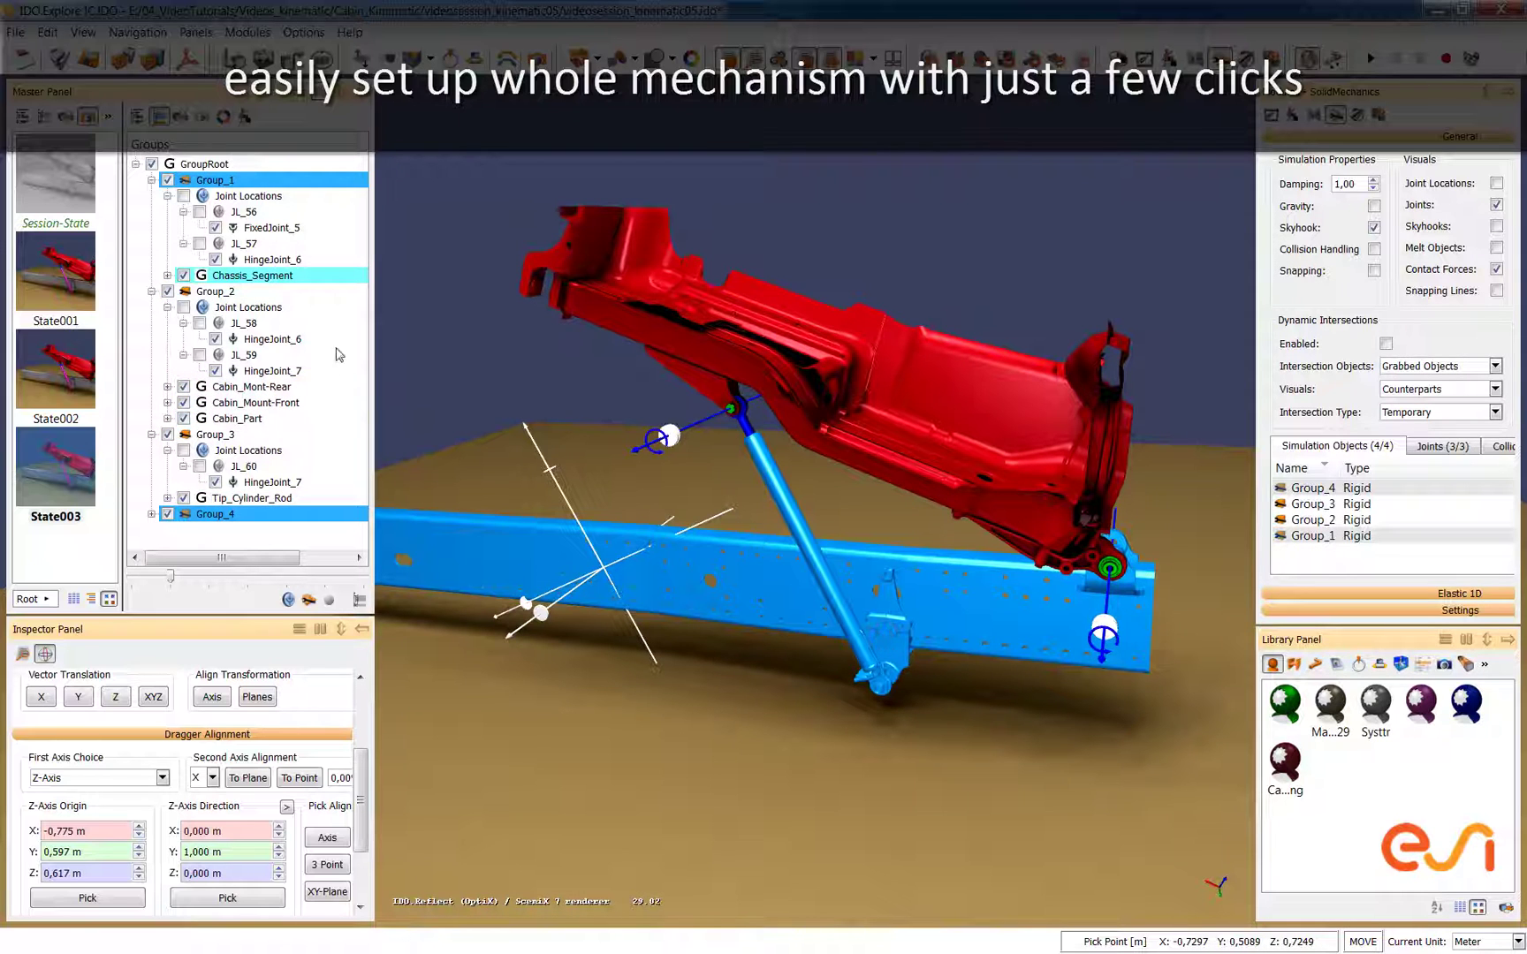
Hinge cylinder Group_4's lower end to chassis Group_1 as HingeJoint_8.
right_click(343, 193)
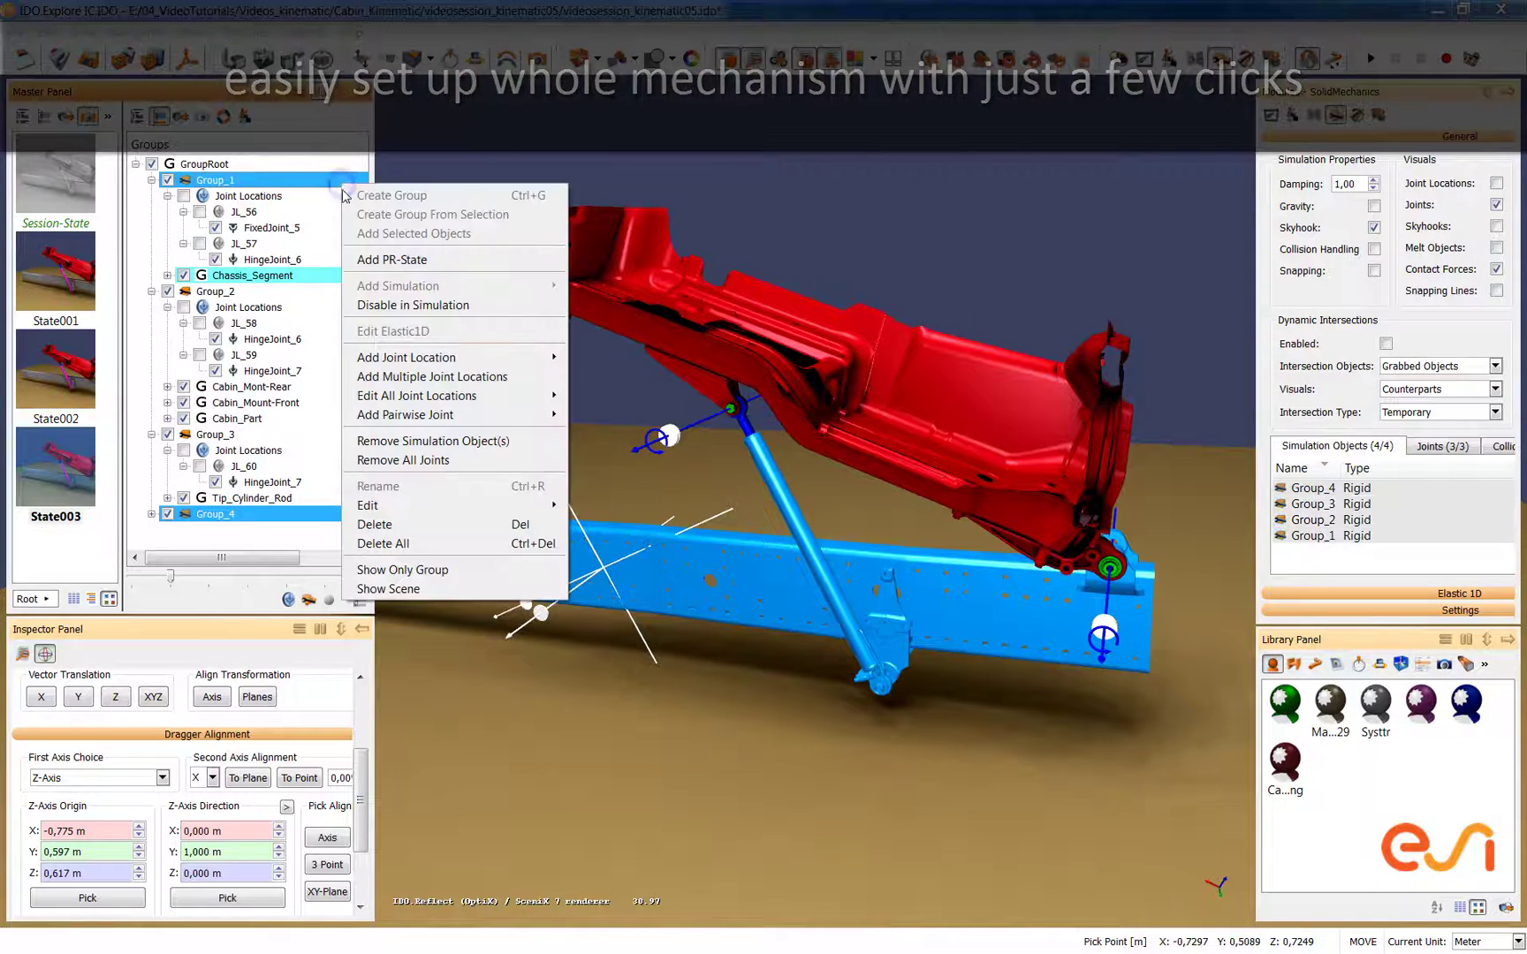
mouse_move(495, 414)
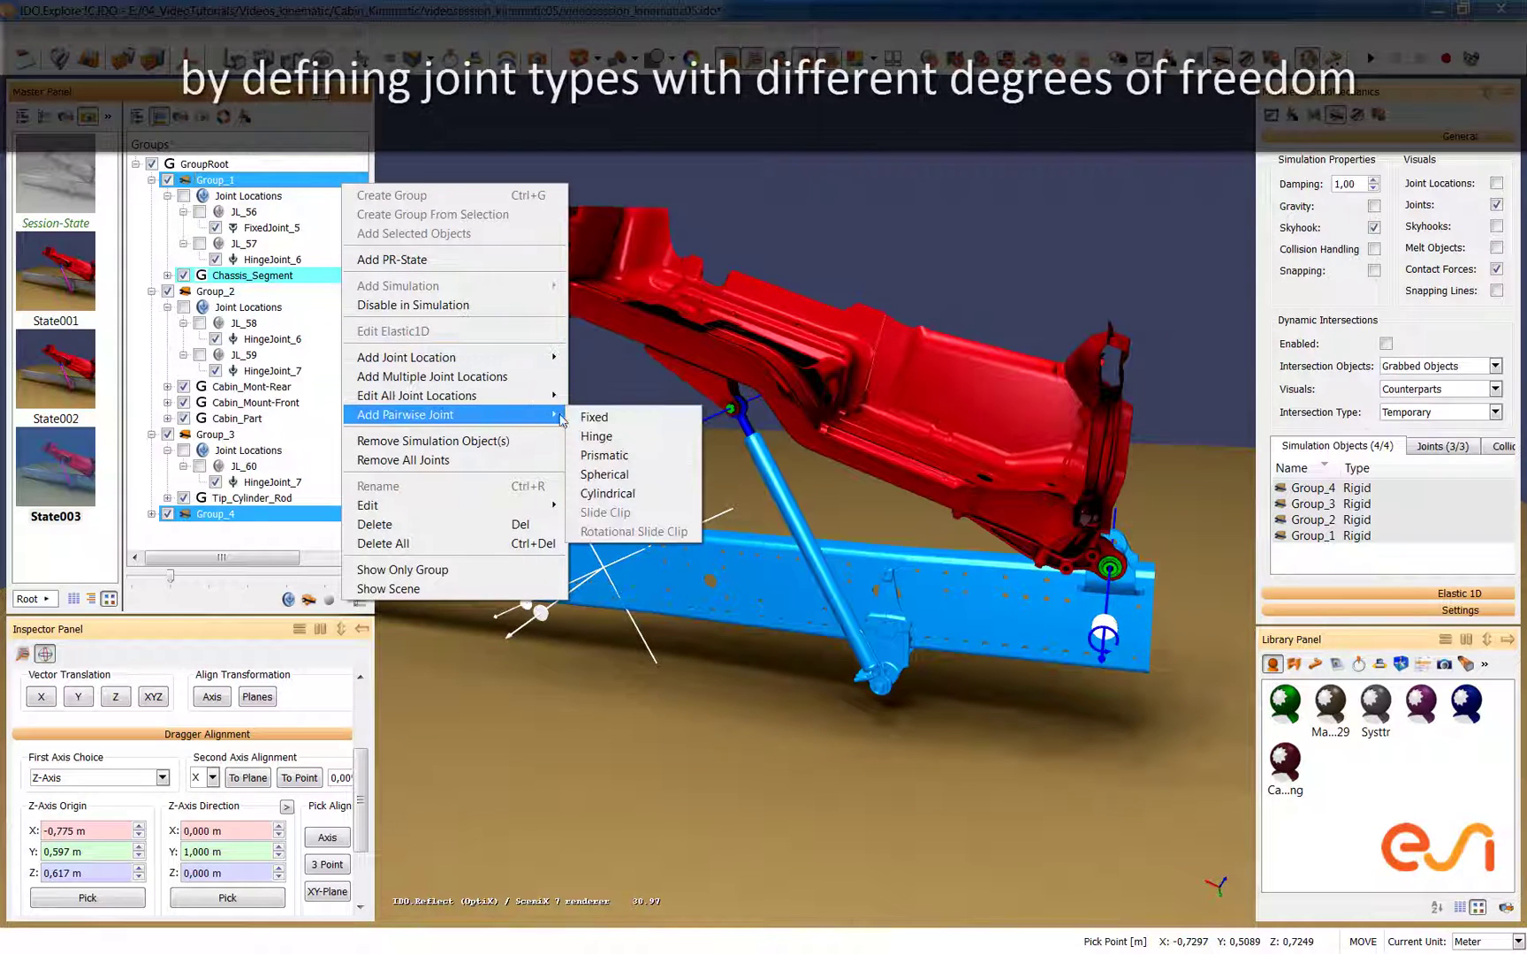
left_click(604, 432)
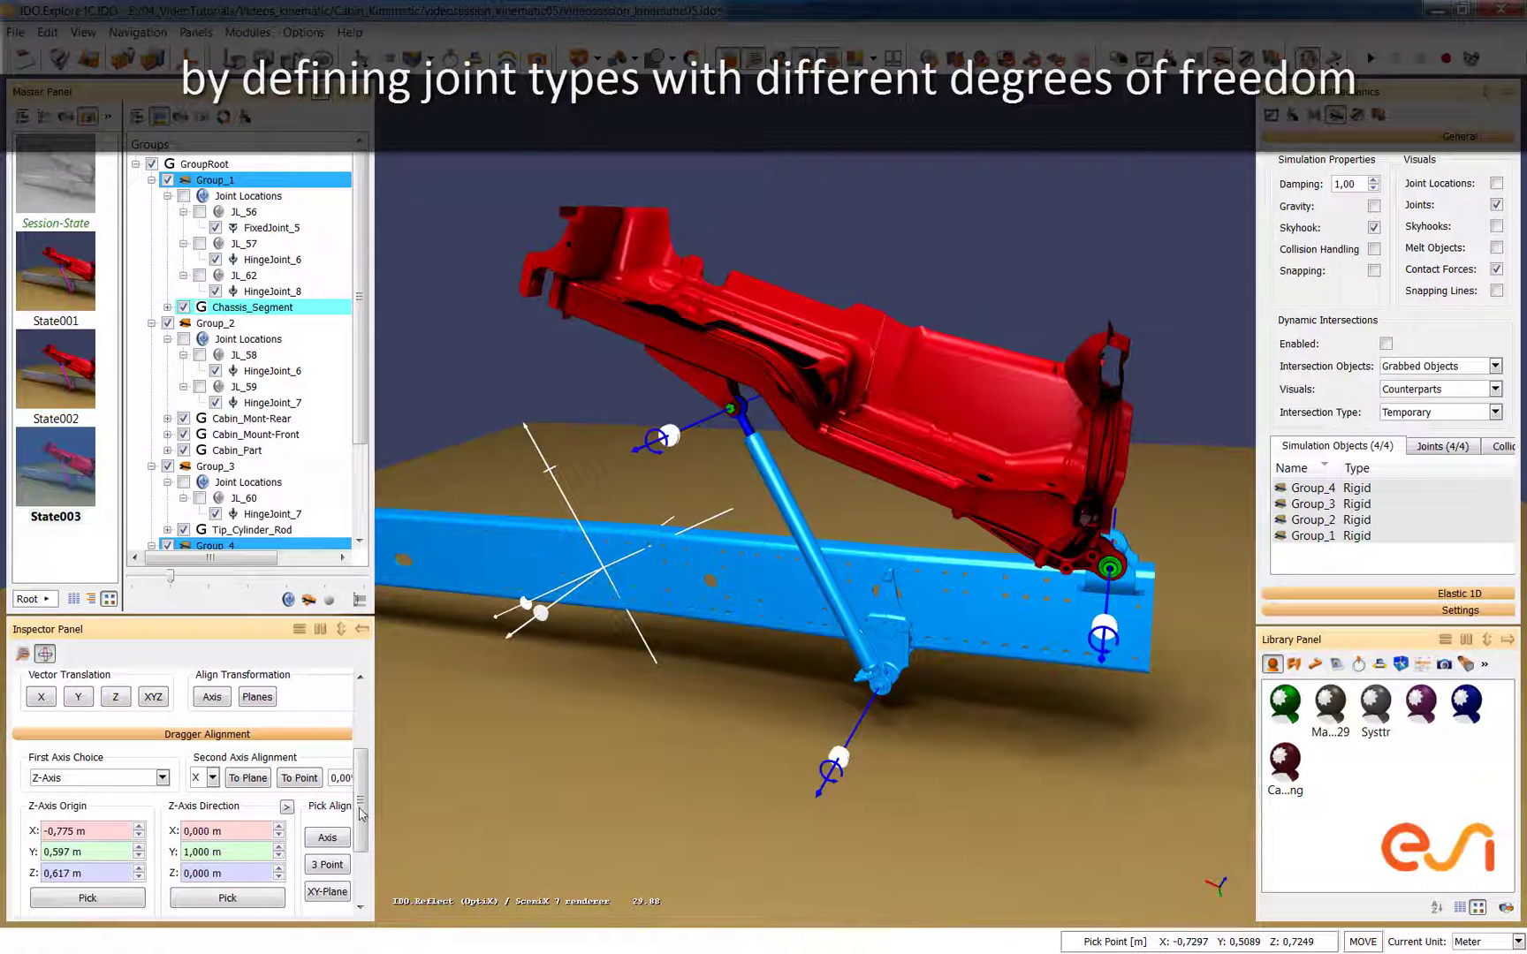
Align the dragger to the cylinder's axis (-0,250/0,590/1,120 m) and select Group_4.
left_click(325, 839)
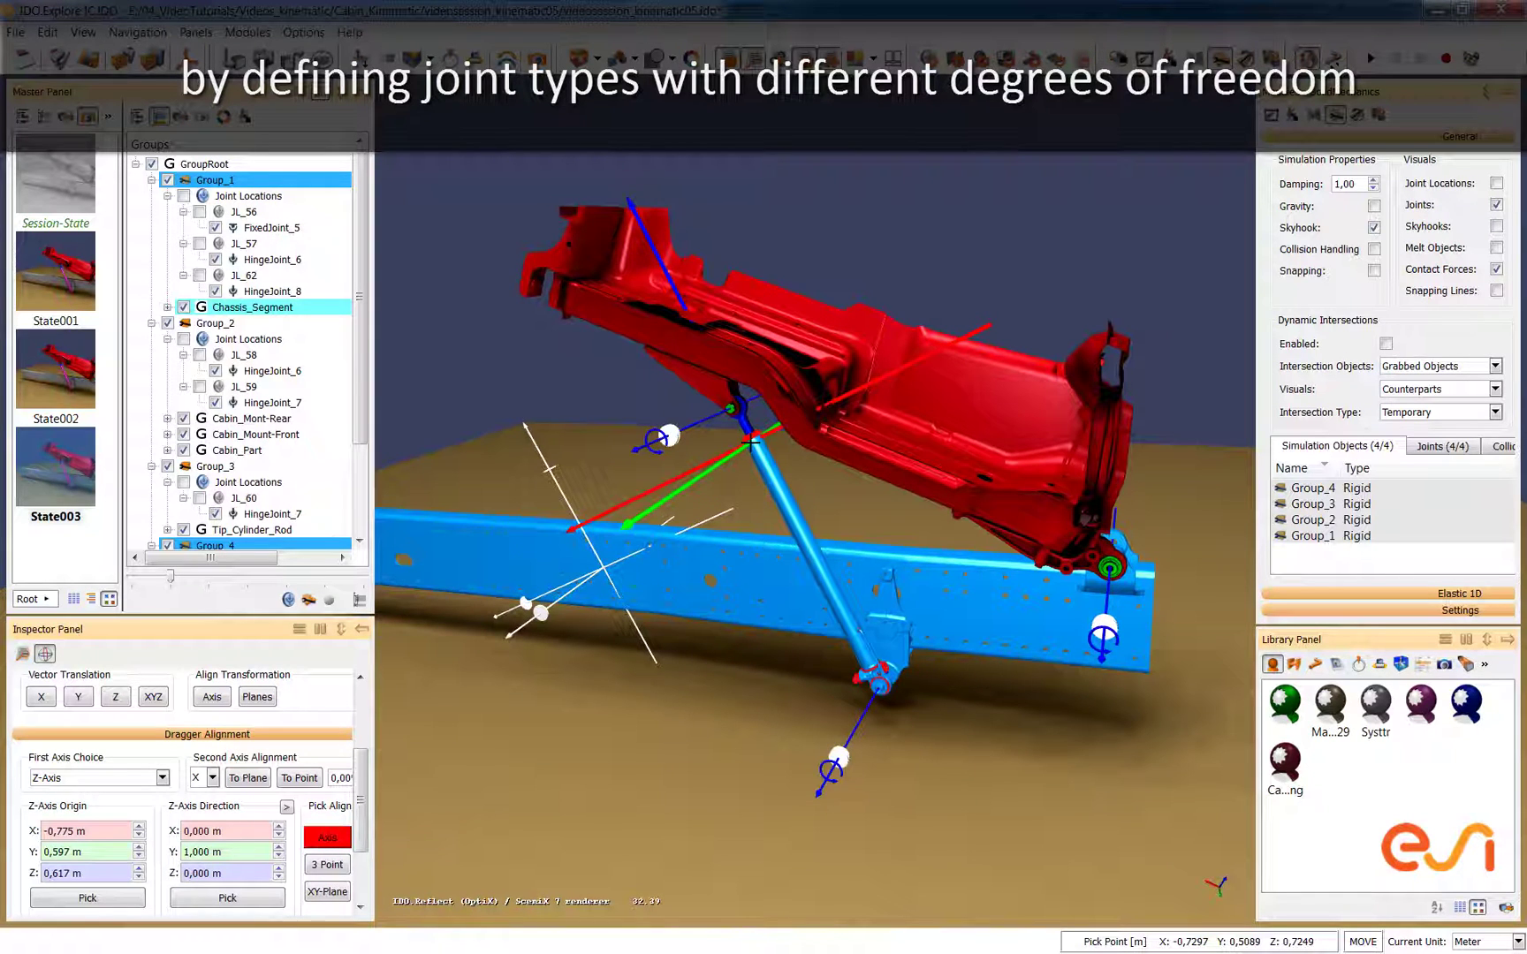
left_click(751, 441)
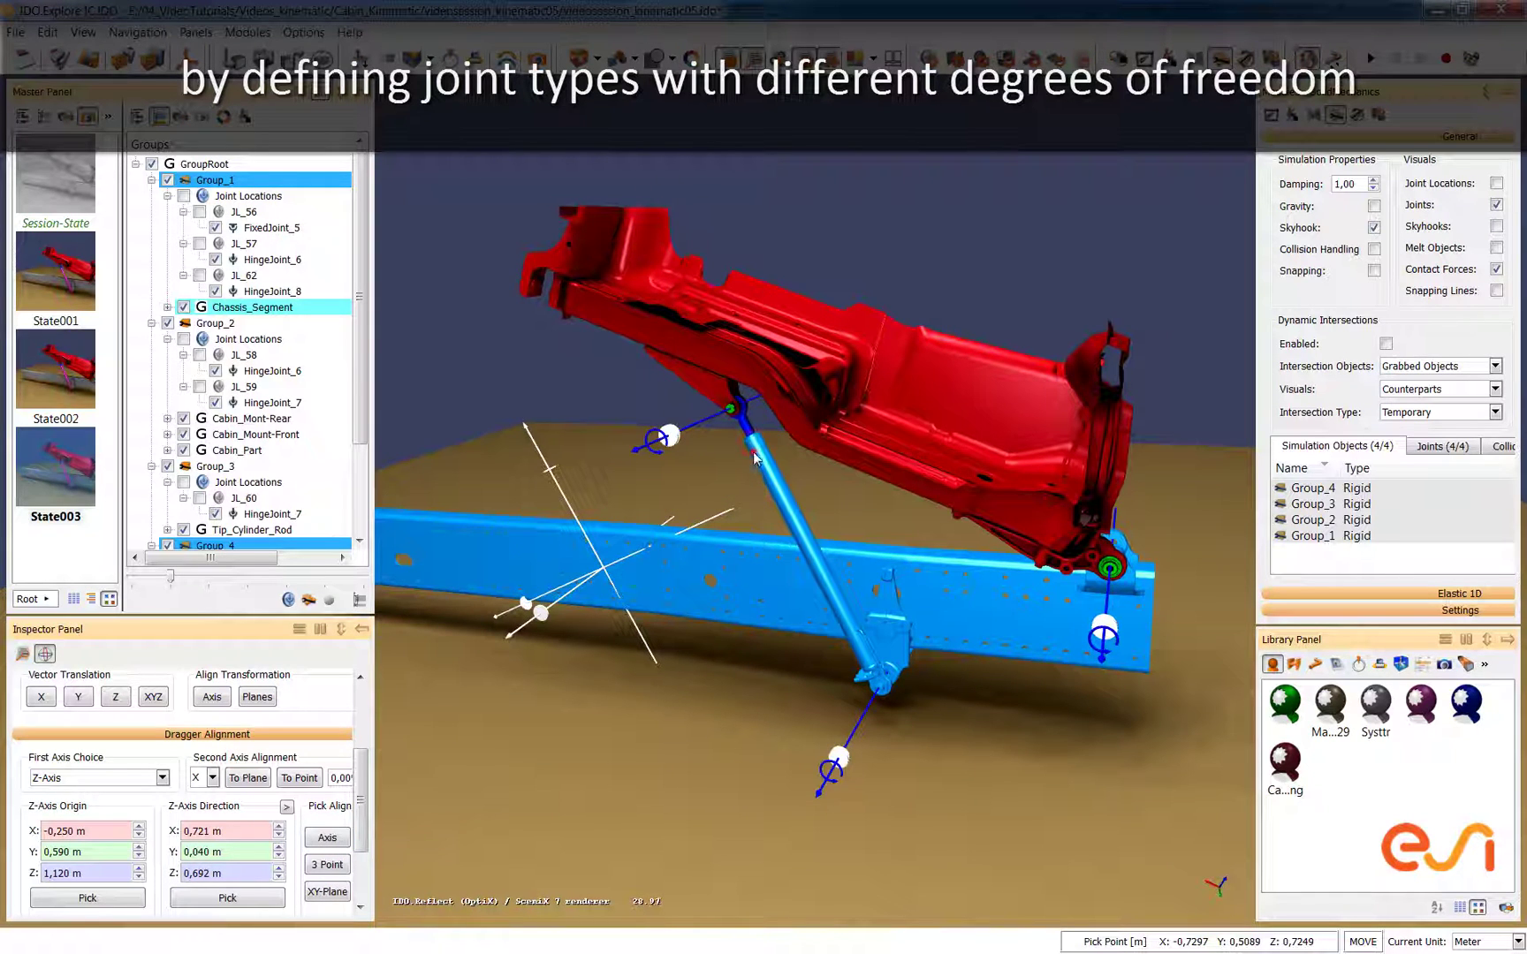
left_click(755, 458)
Add PrismaticJoint_9 so rod Group_3 slides along cylinder Group_4.
left_click(745, 427, "ctrl")
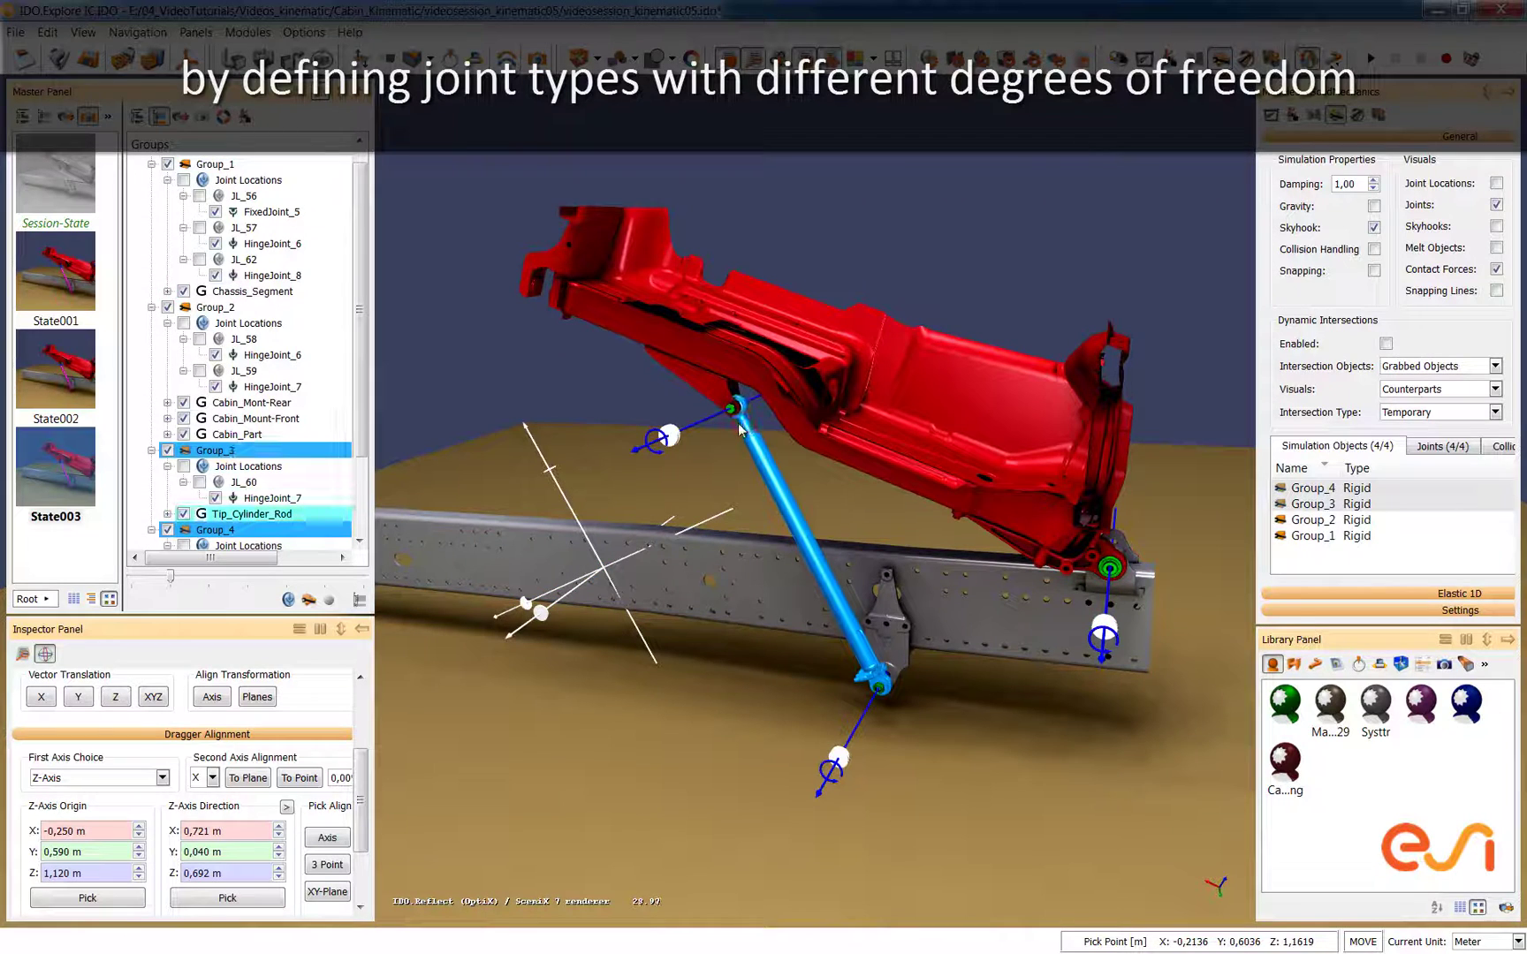
right_click(343, 452)
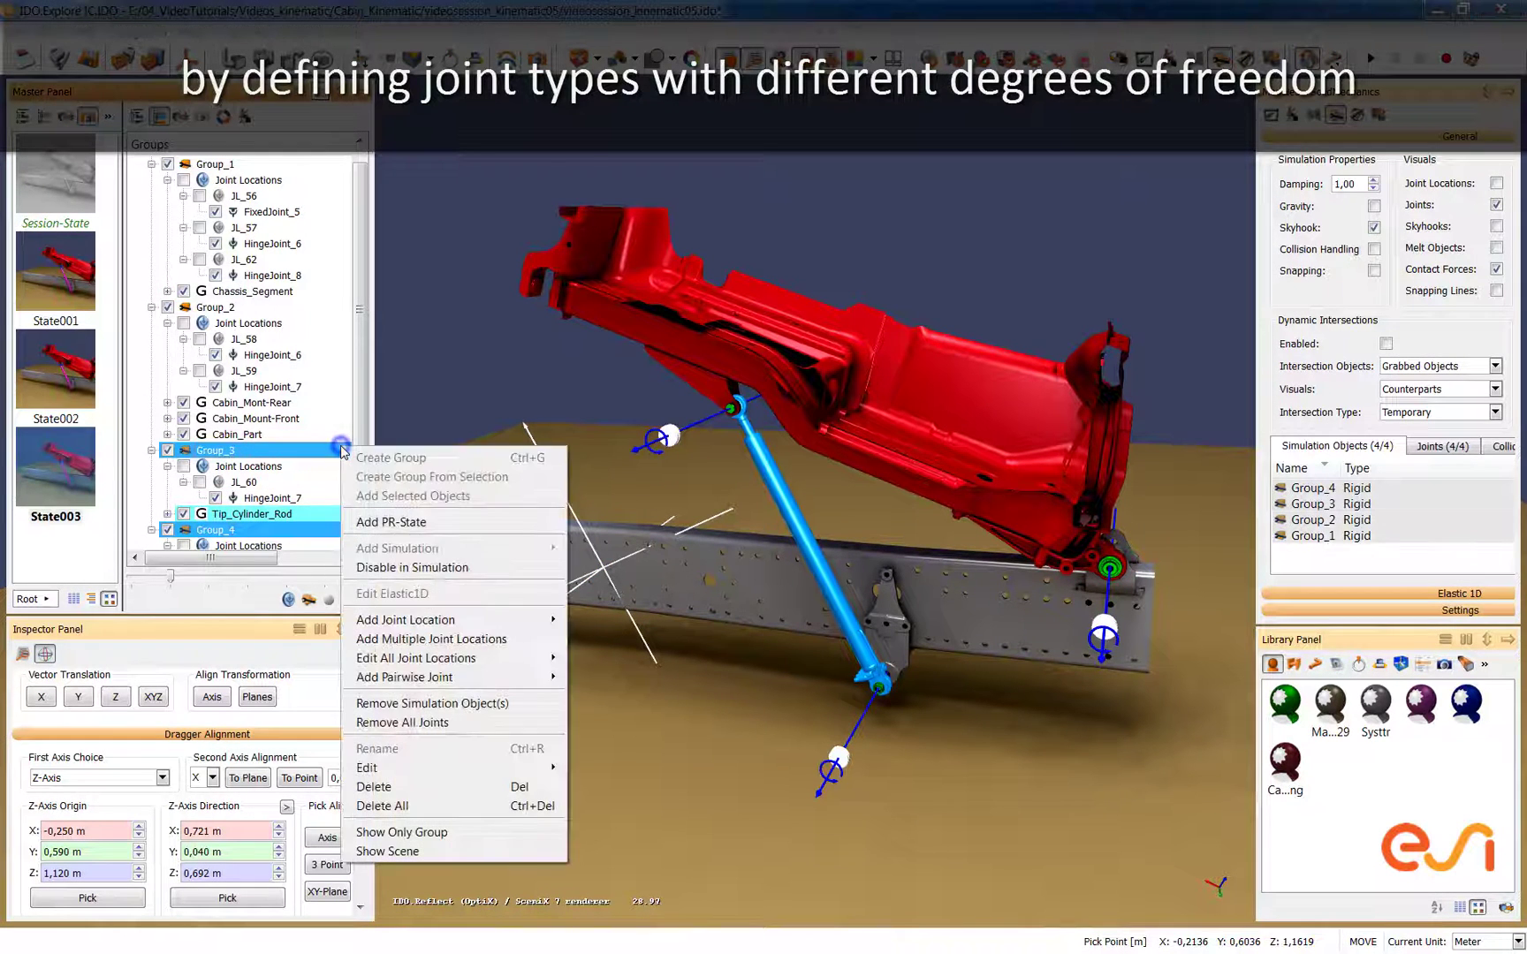
mouse_move(512, 672)
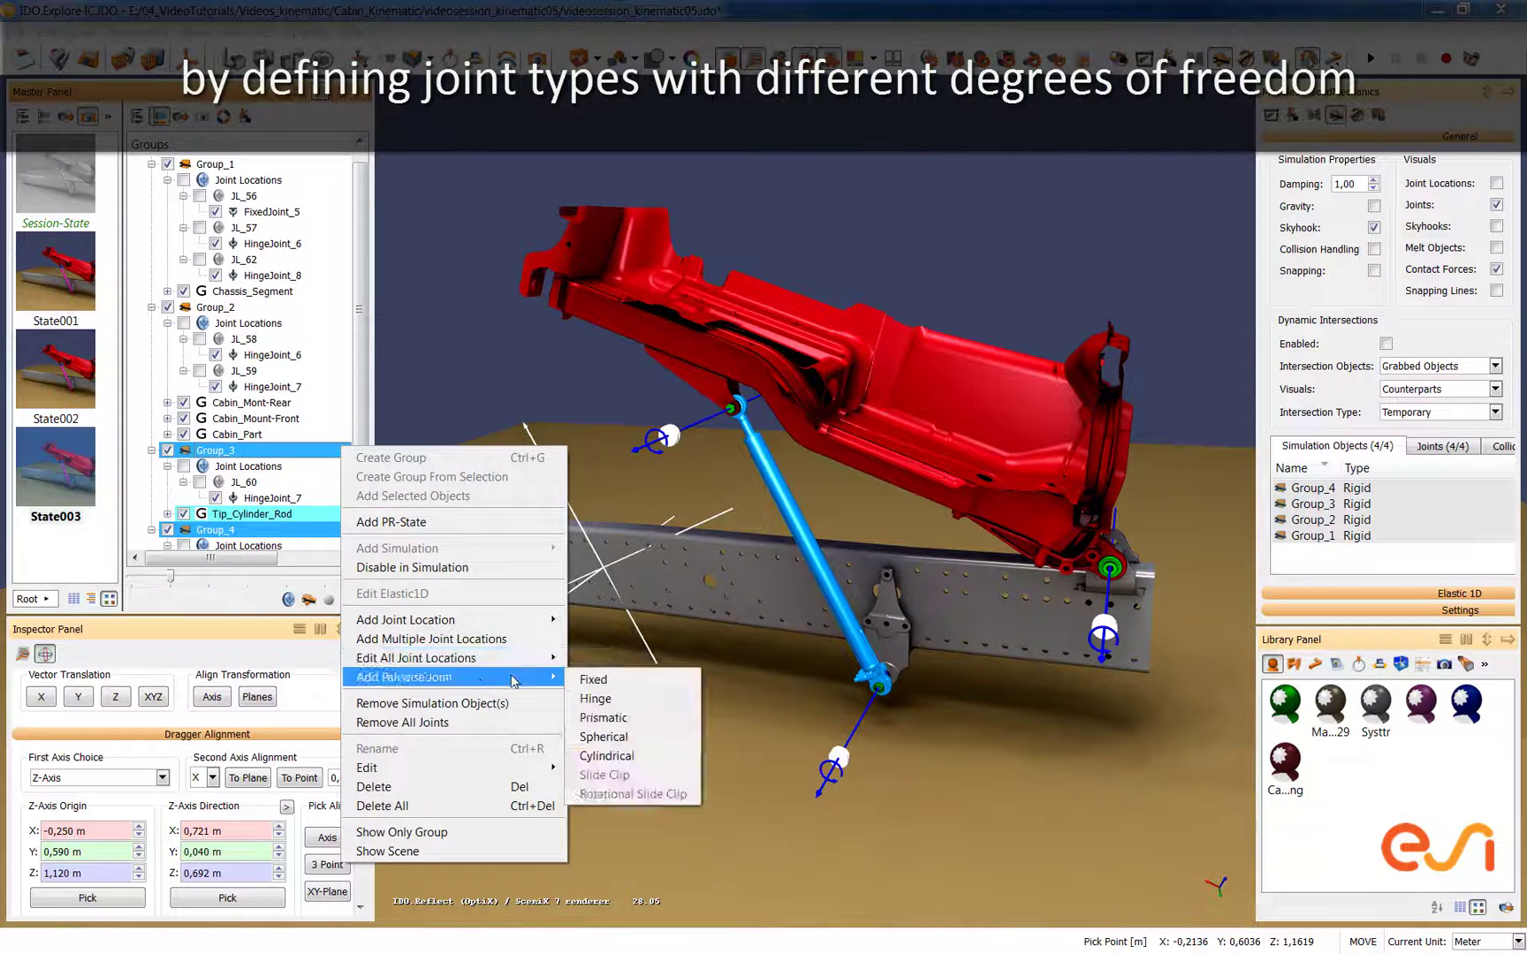
left_click(654, 718)
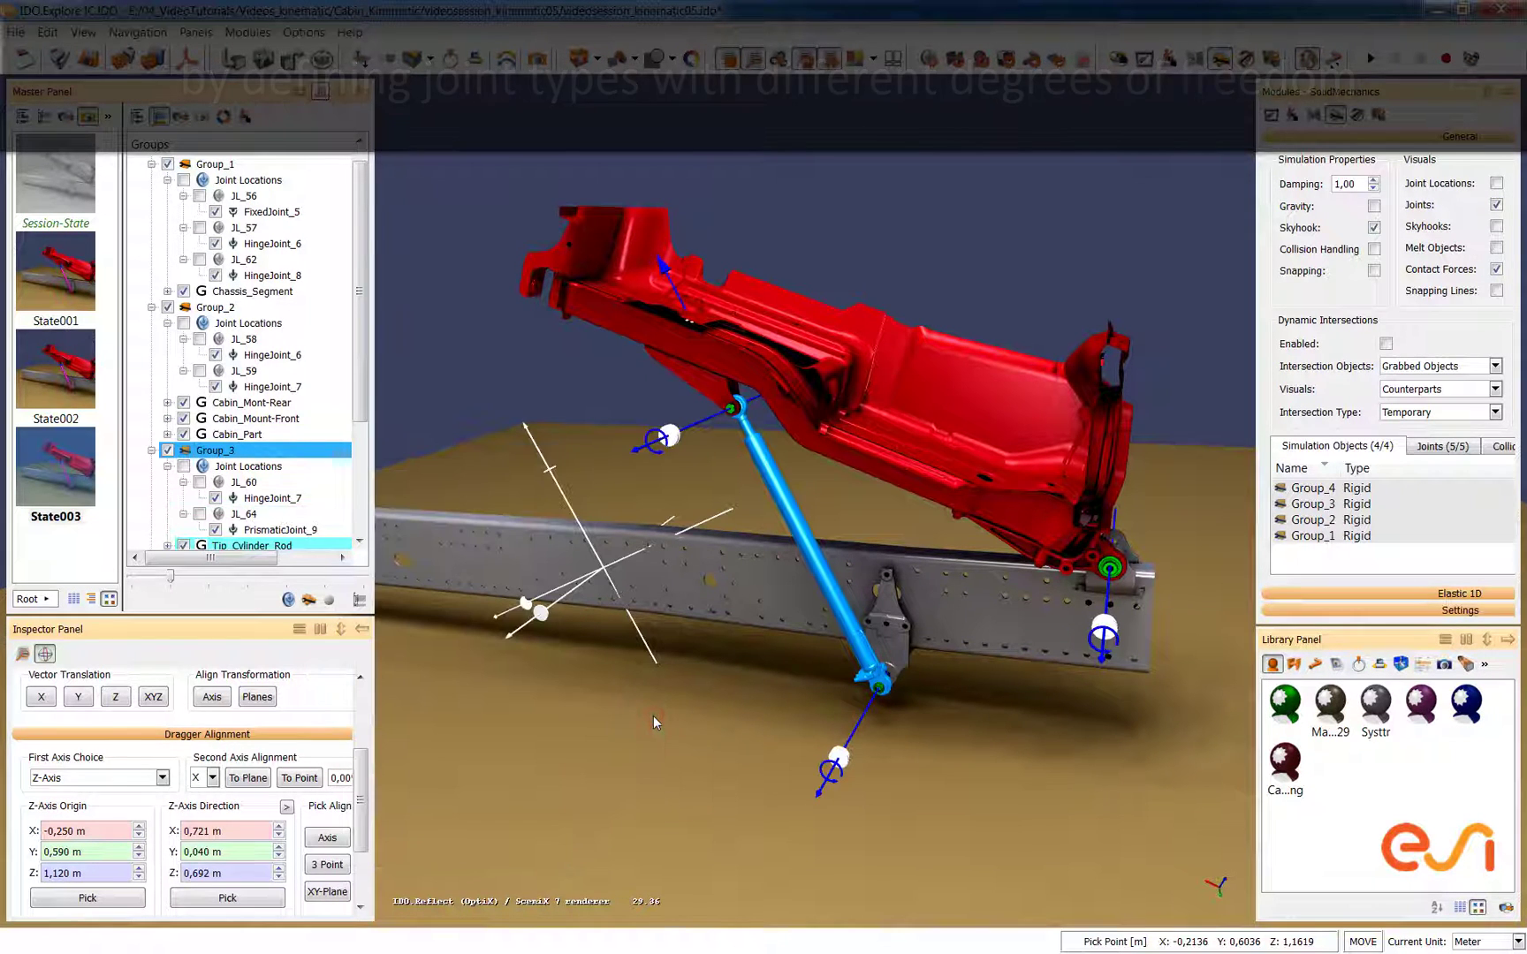
Drag the cabin to tilt it further, the cylinder rod extending to follow.
left_click(615, 298)
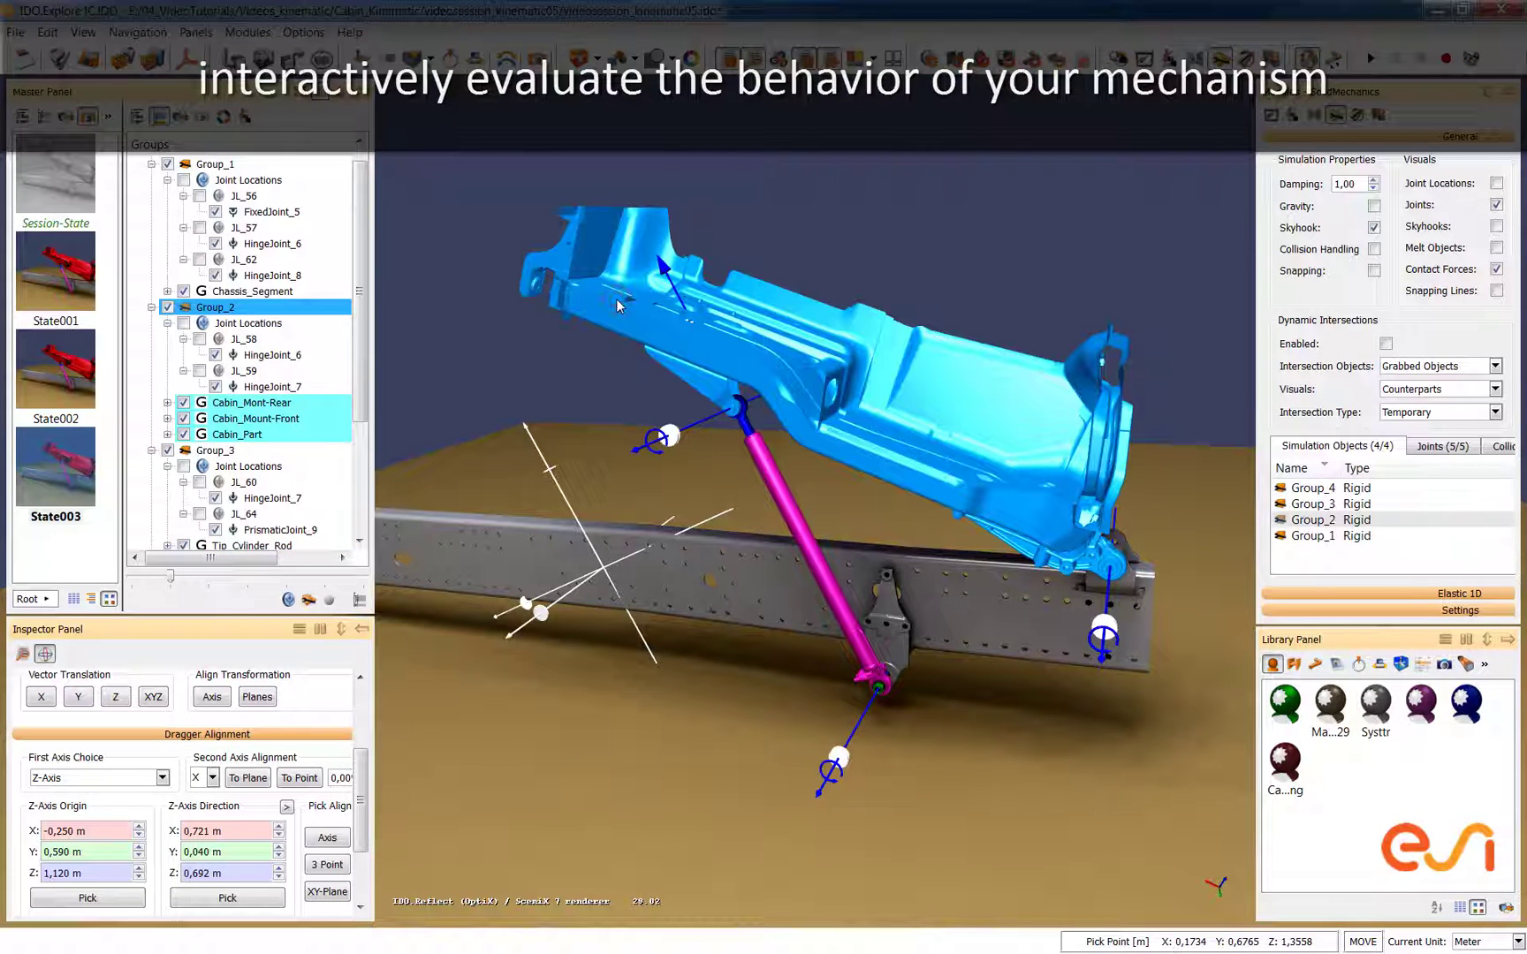